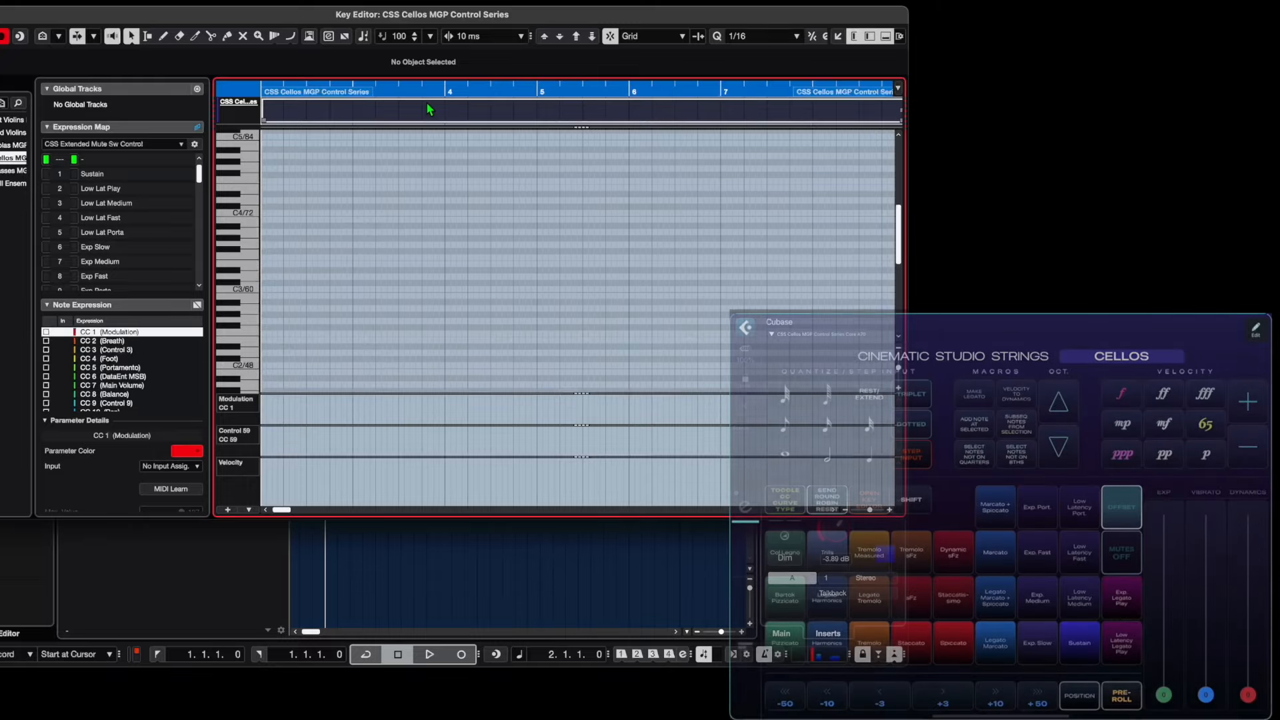
Place the cursor at bar 3, set quantize to 1/16, and enter a sixteenth-note cello passage across bars 3 and 4.
key("alt+1")
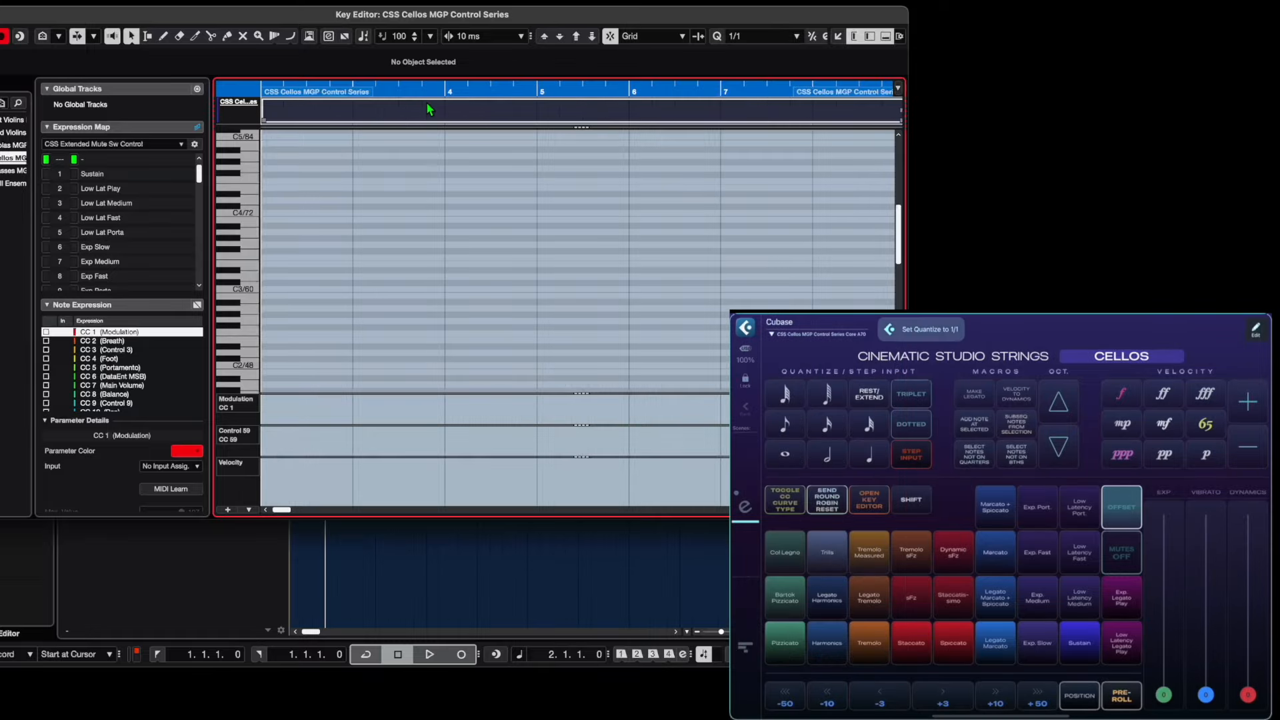
left_click(352, 91)
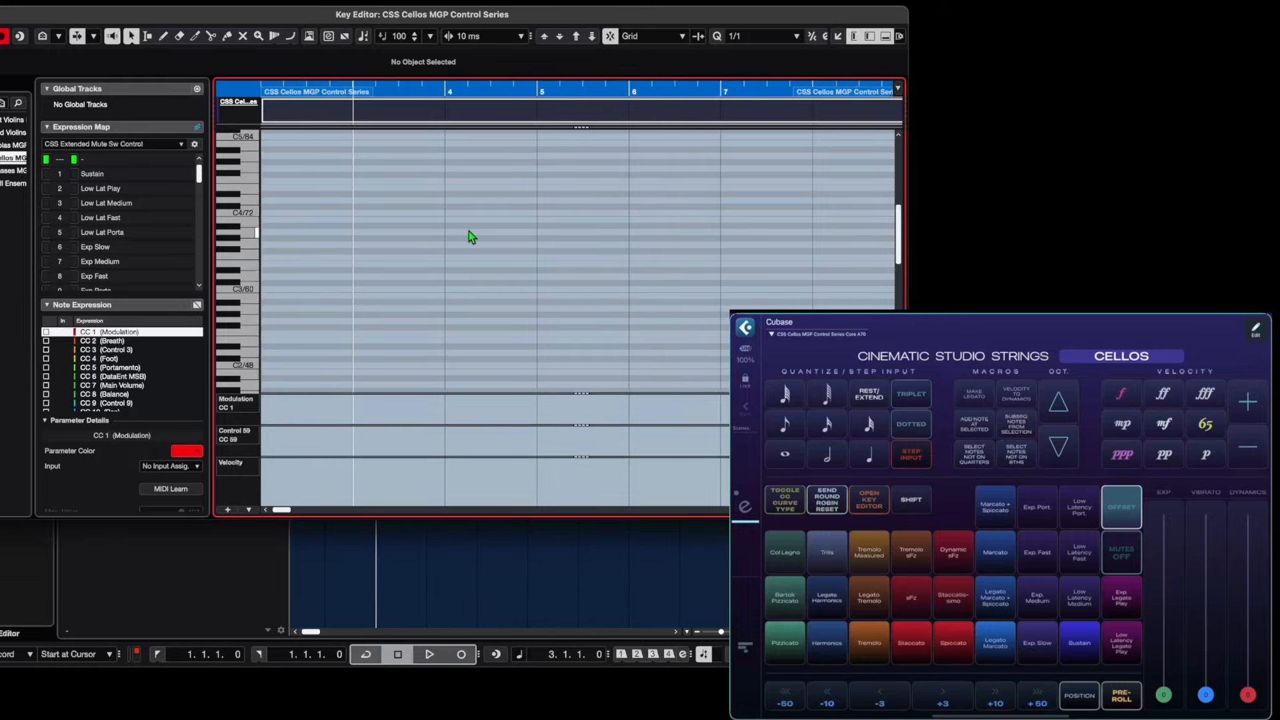
key("alt+5")
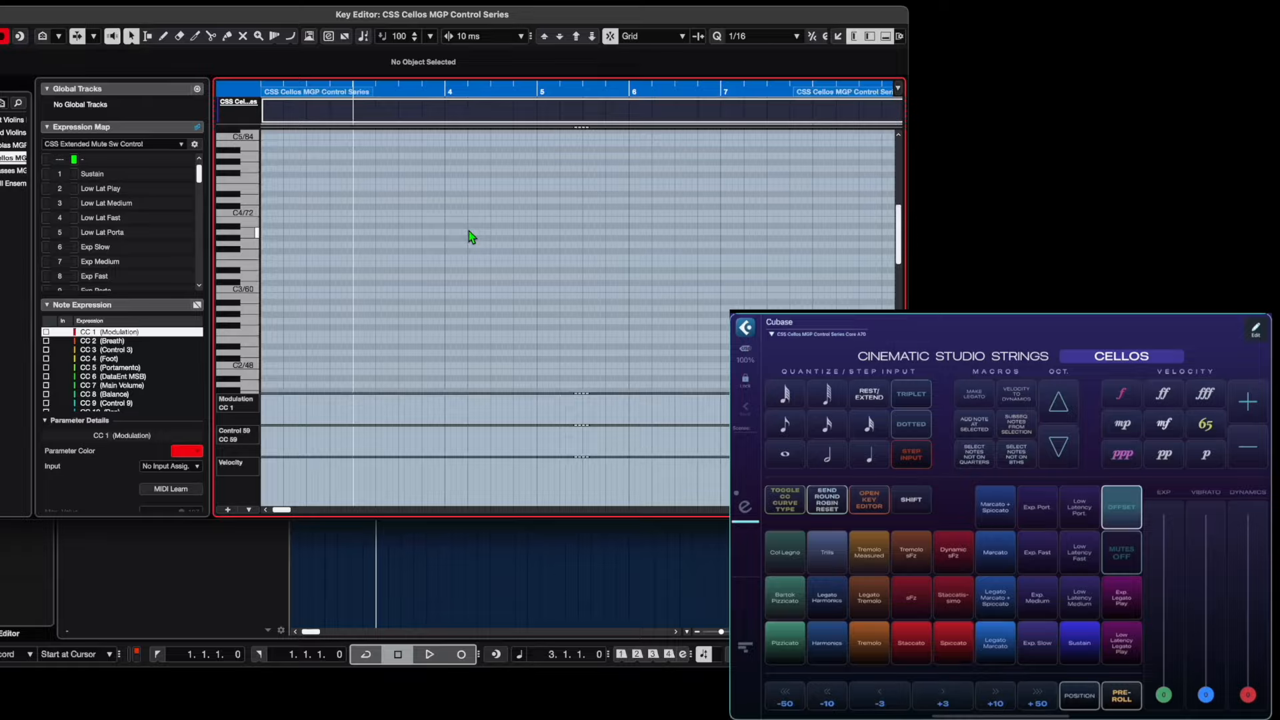
key("f")
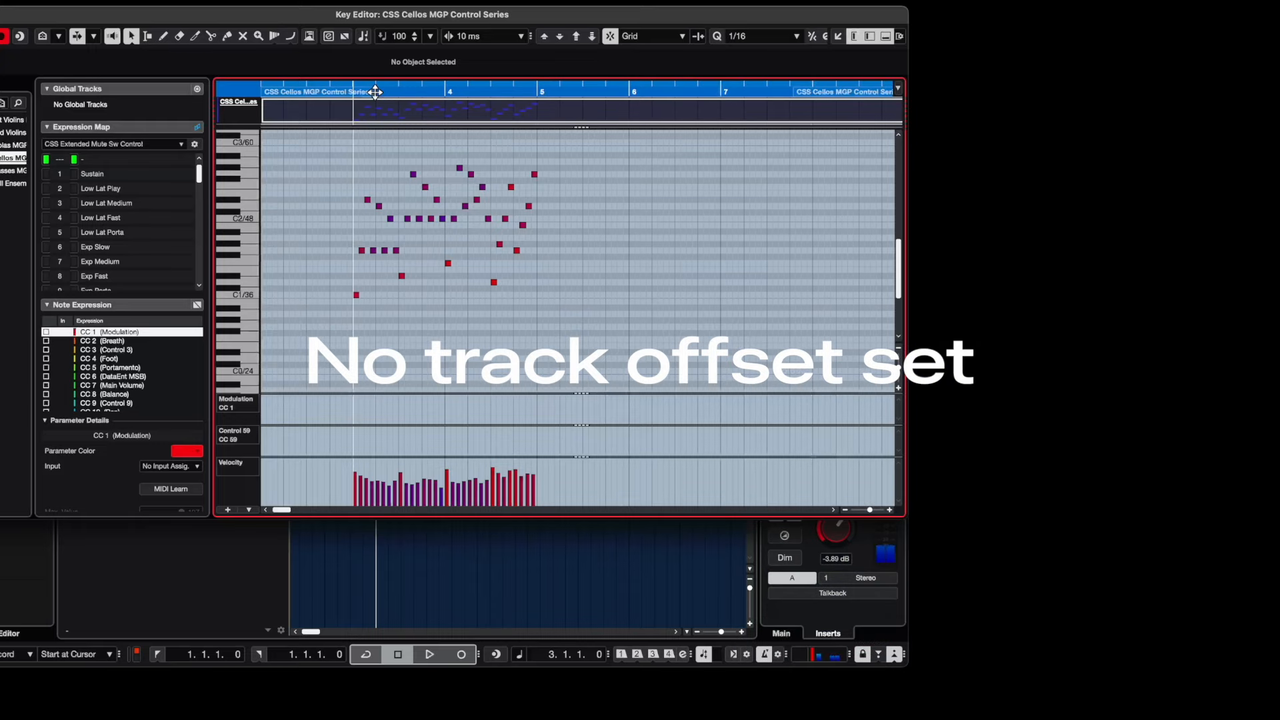
Play back the cello passage from position 2.3.1.0, ahead of its first note.
left_click_drag(376, 92, 307, 95)
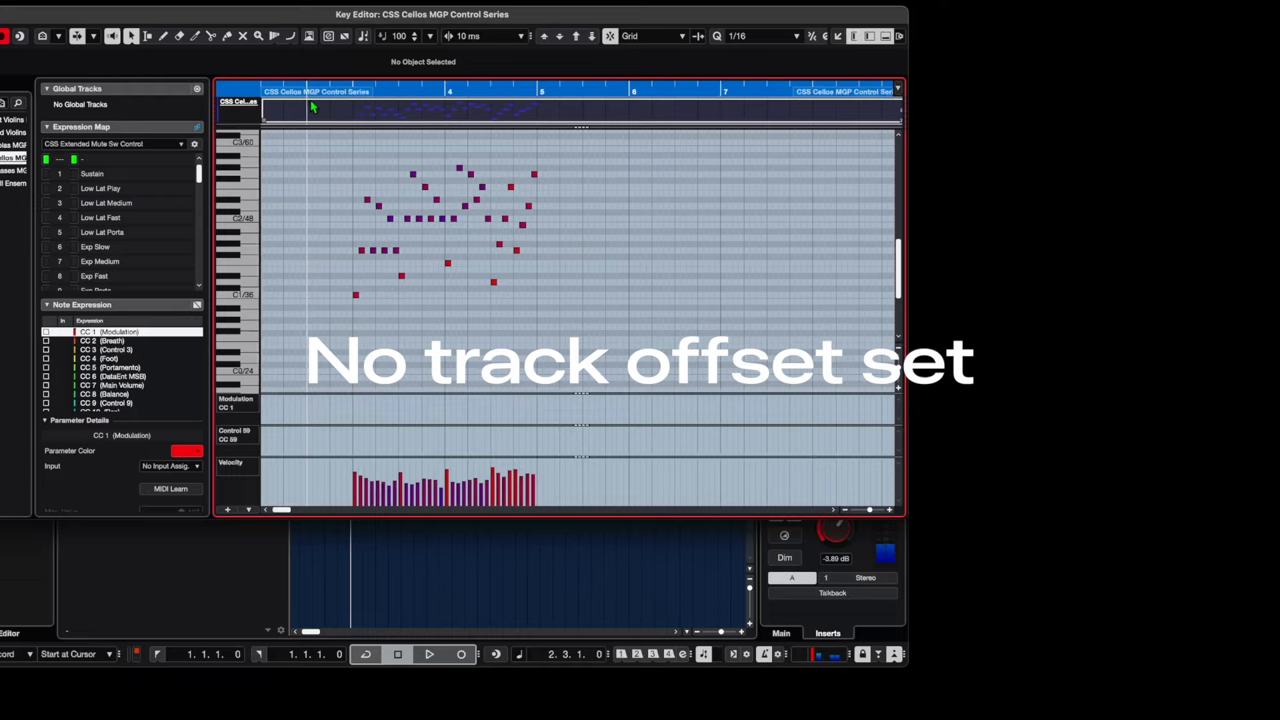
key("space")
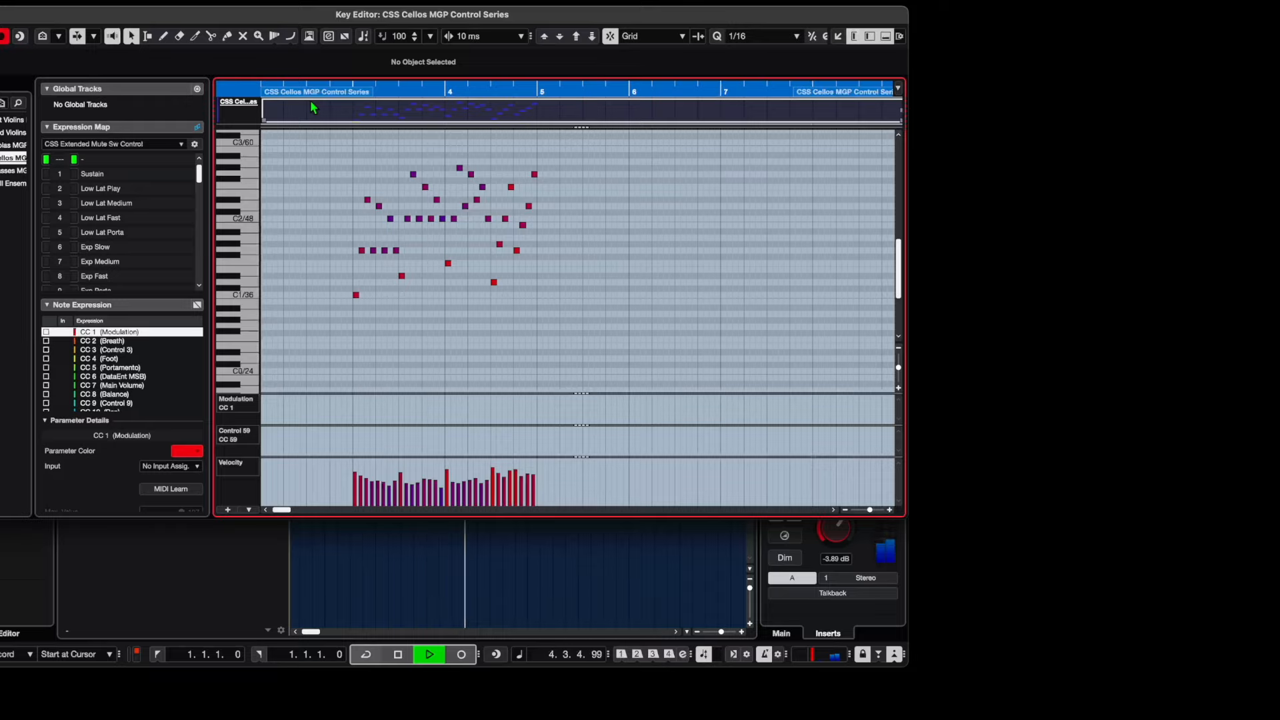
key("space")
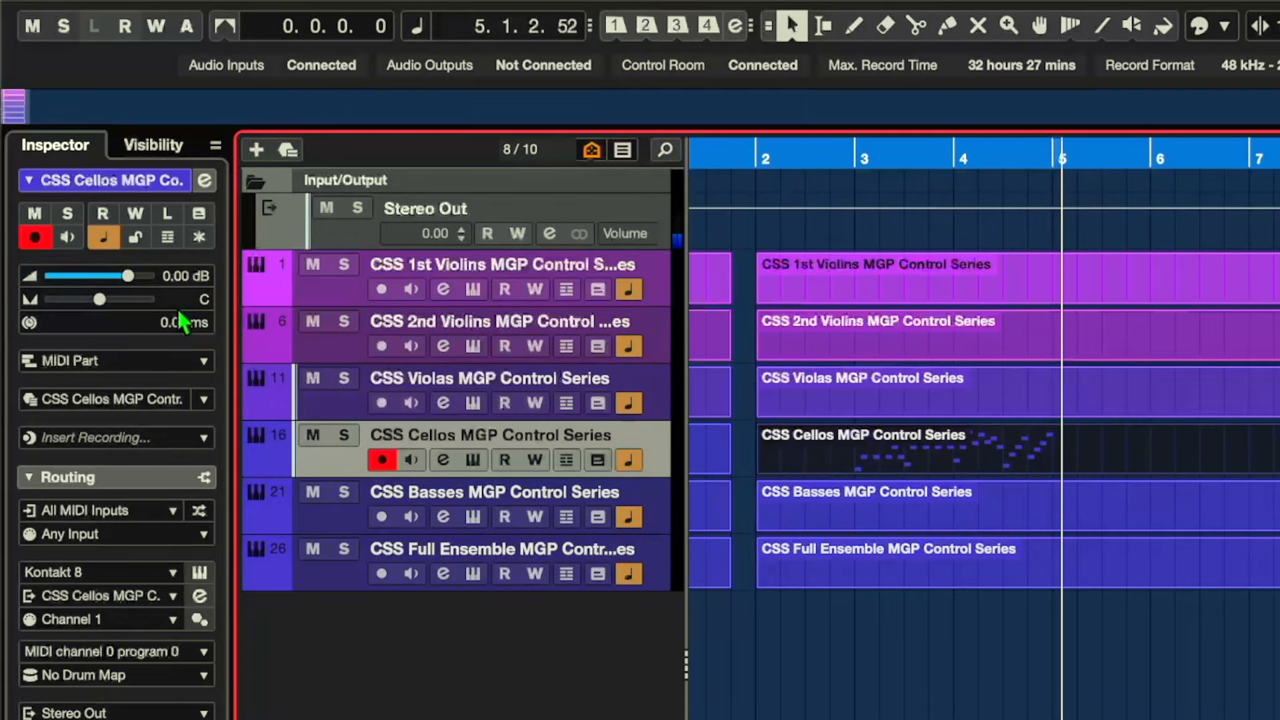
Set the CSS Cellos track delay to -10 ms and play the passage through.
left_click(178, 322)
type("-10")
key("Return")
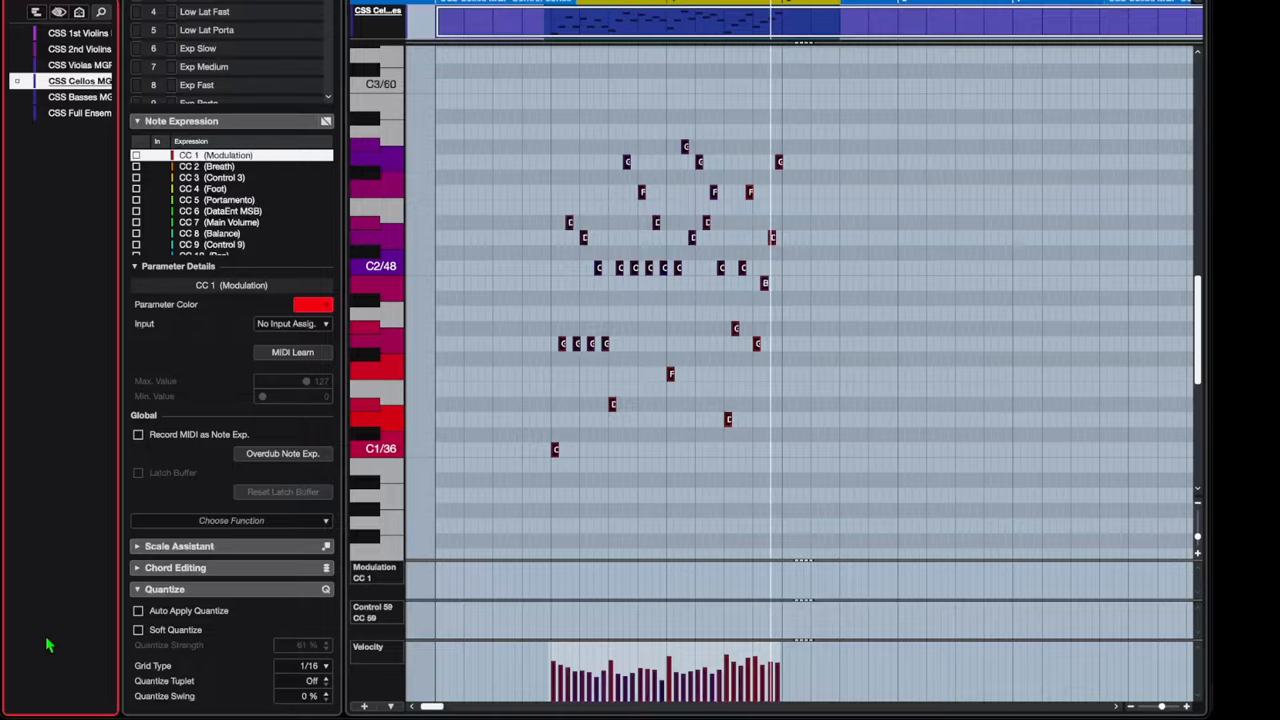
key("space")
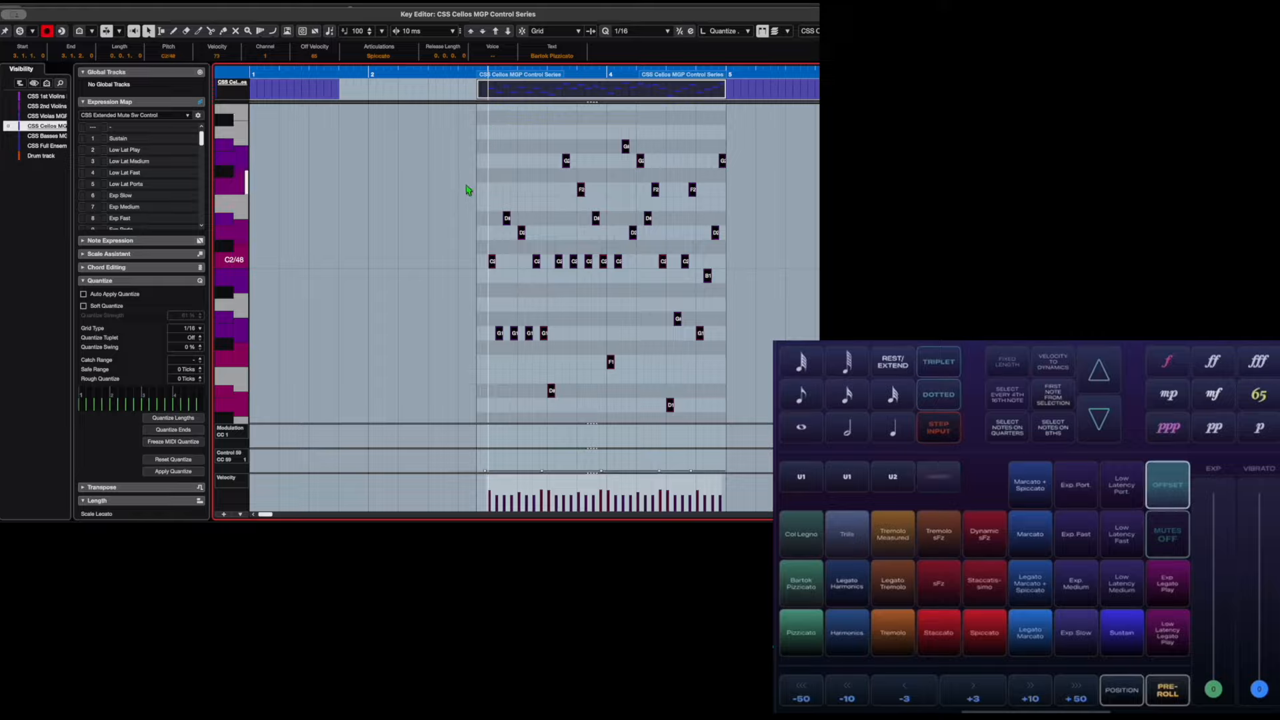
Vary the passage's articulations, assigning Bartok Pizzicato, Pizzicato and Col Legno to different groups of notes.
left_click(365, 59)
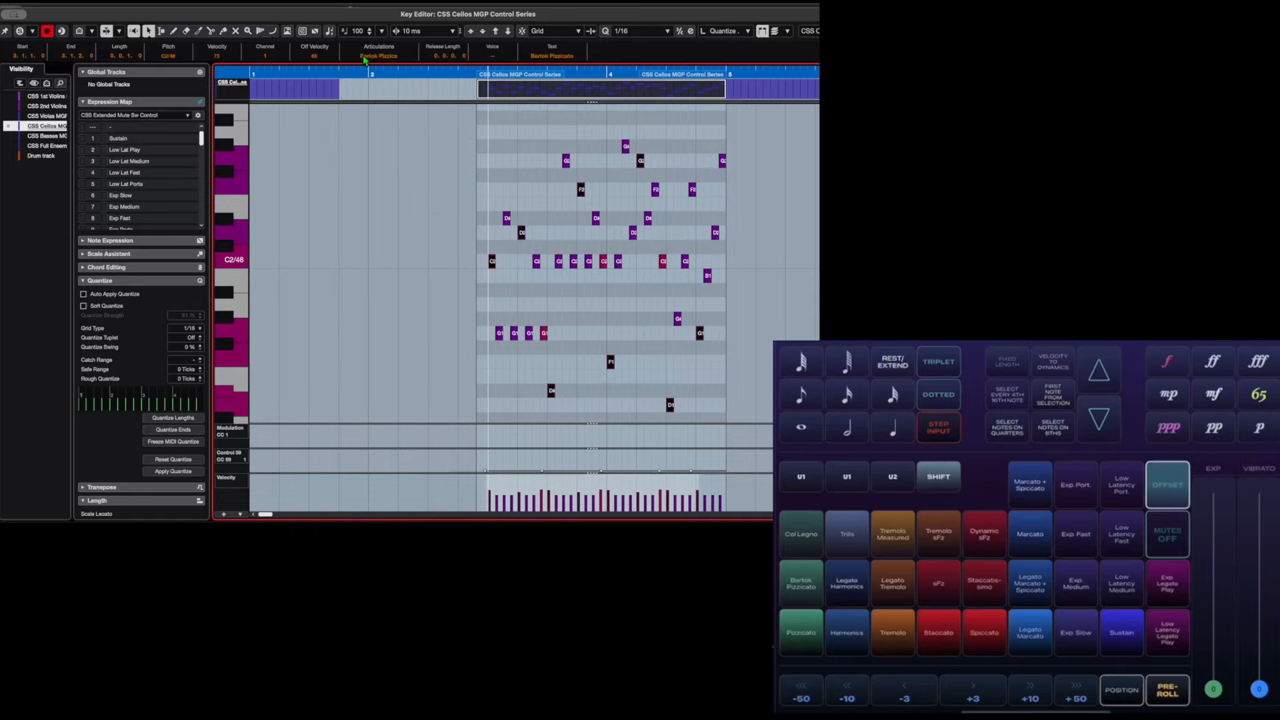
key("super+a")
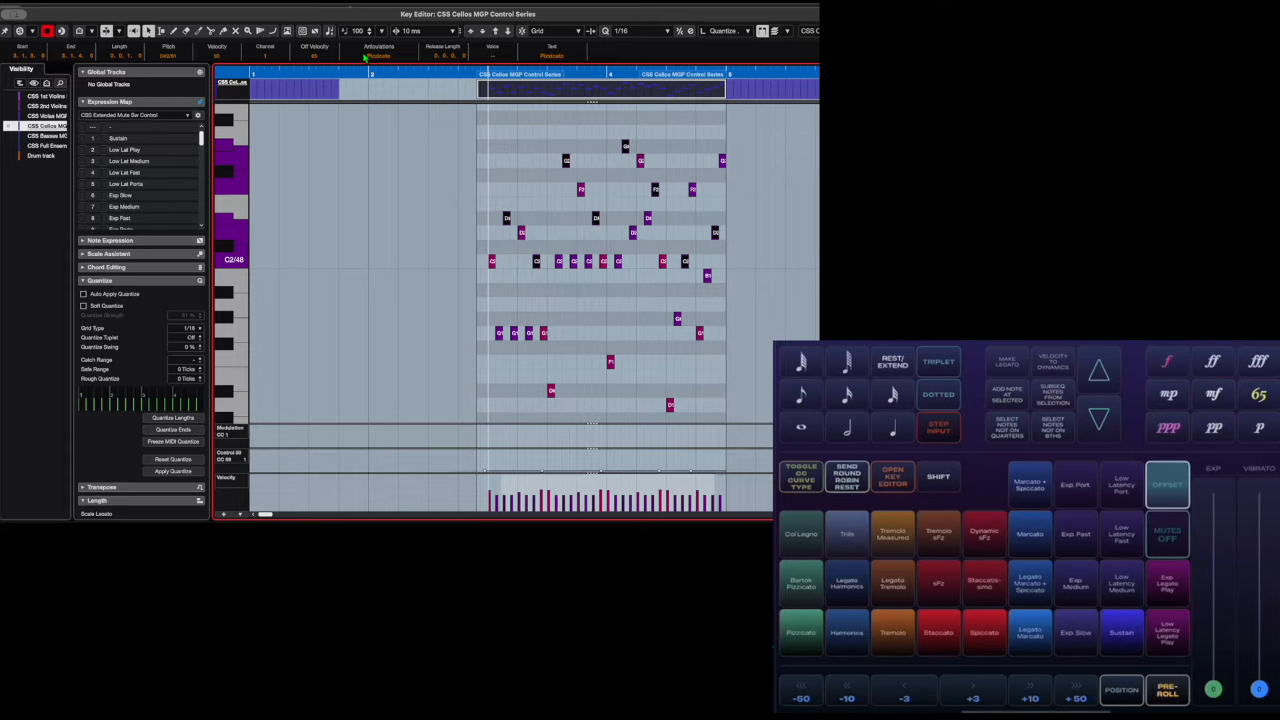
left_click(365, 58)
left_click(366, 60)
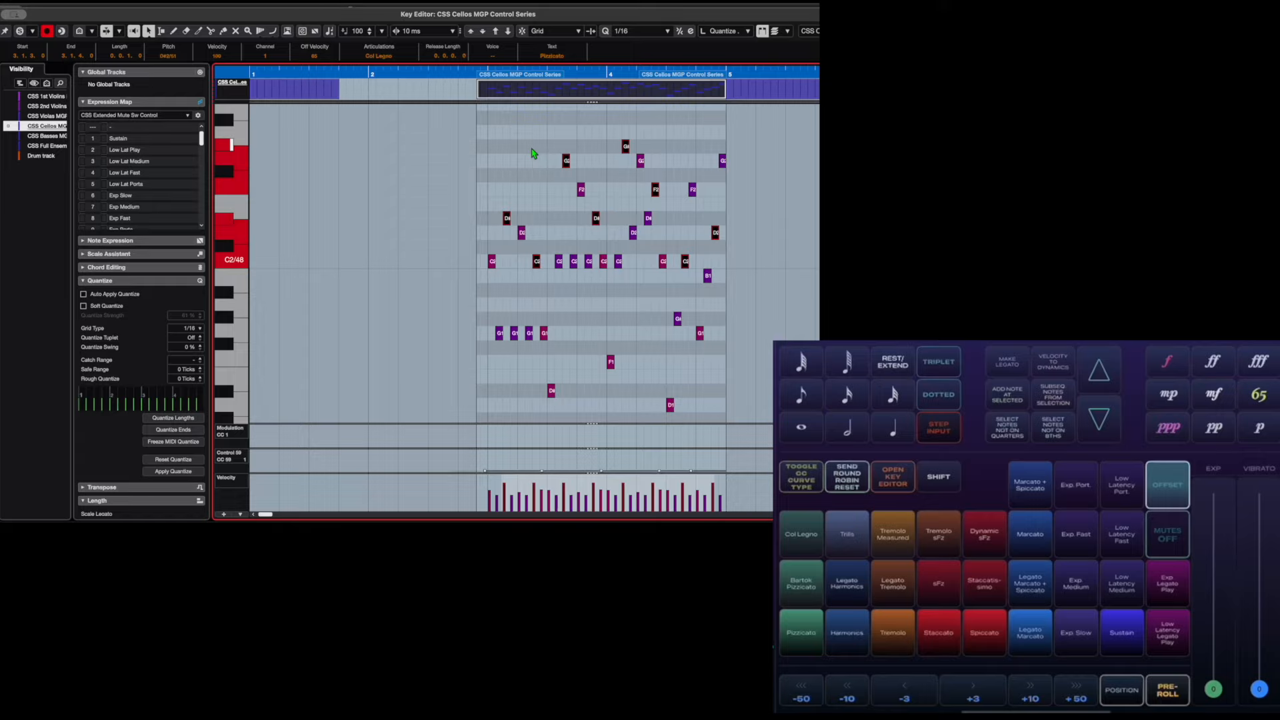
Transpose the passage's first C2 note down an octave and play back from just before bar 3.
left_click(492, 263)
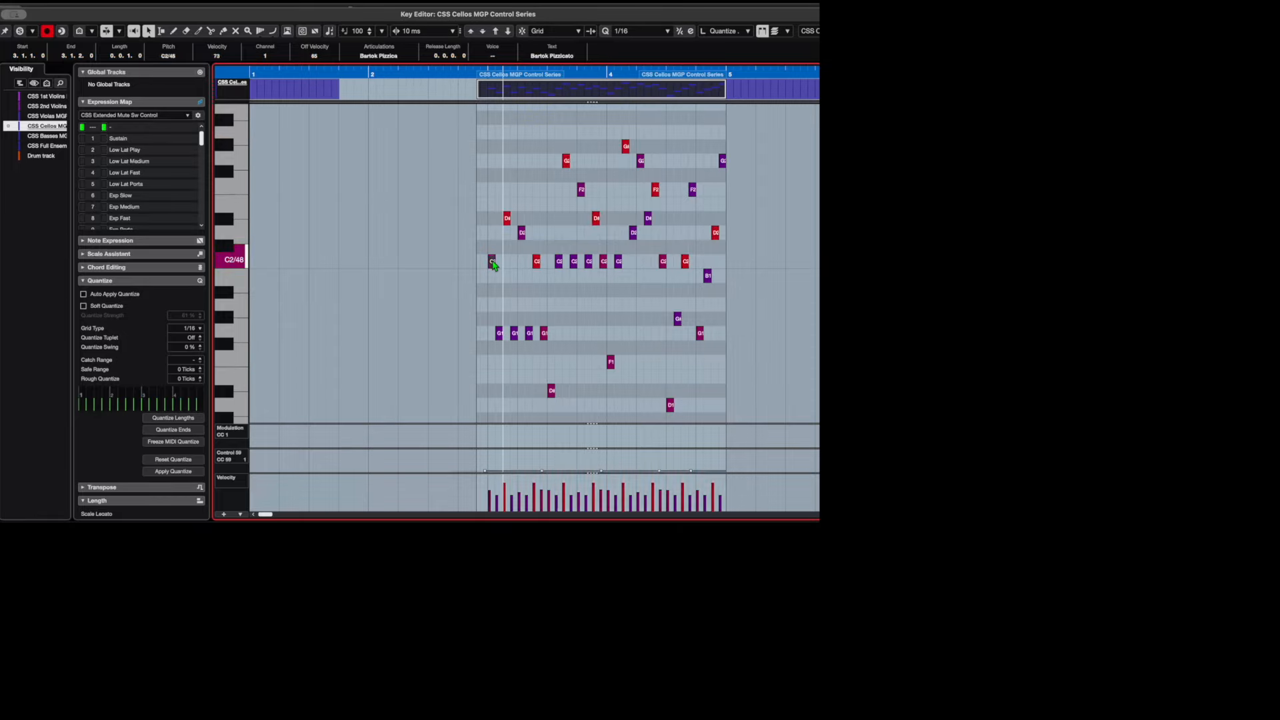
key("shift+Down")
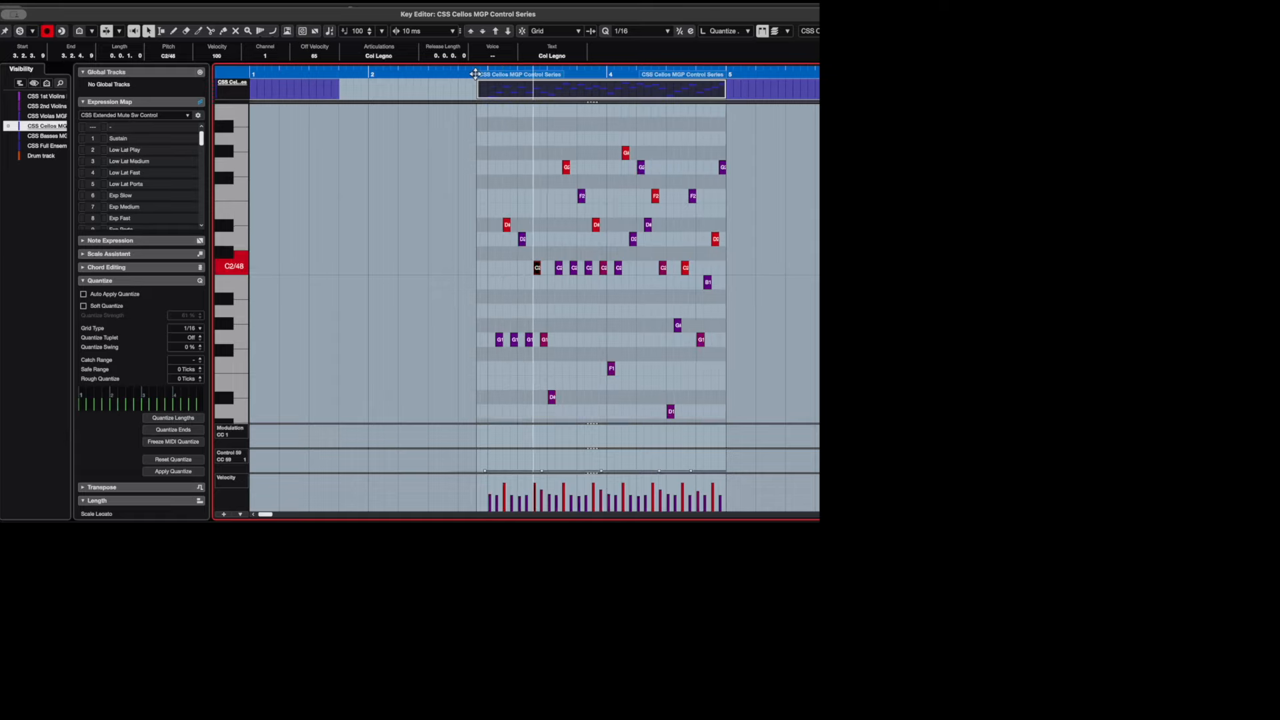
left_click(473, 72)
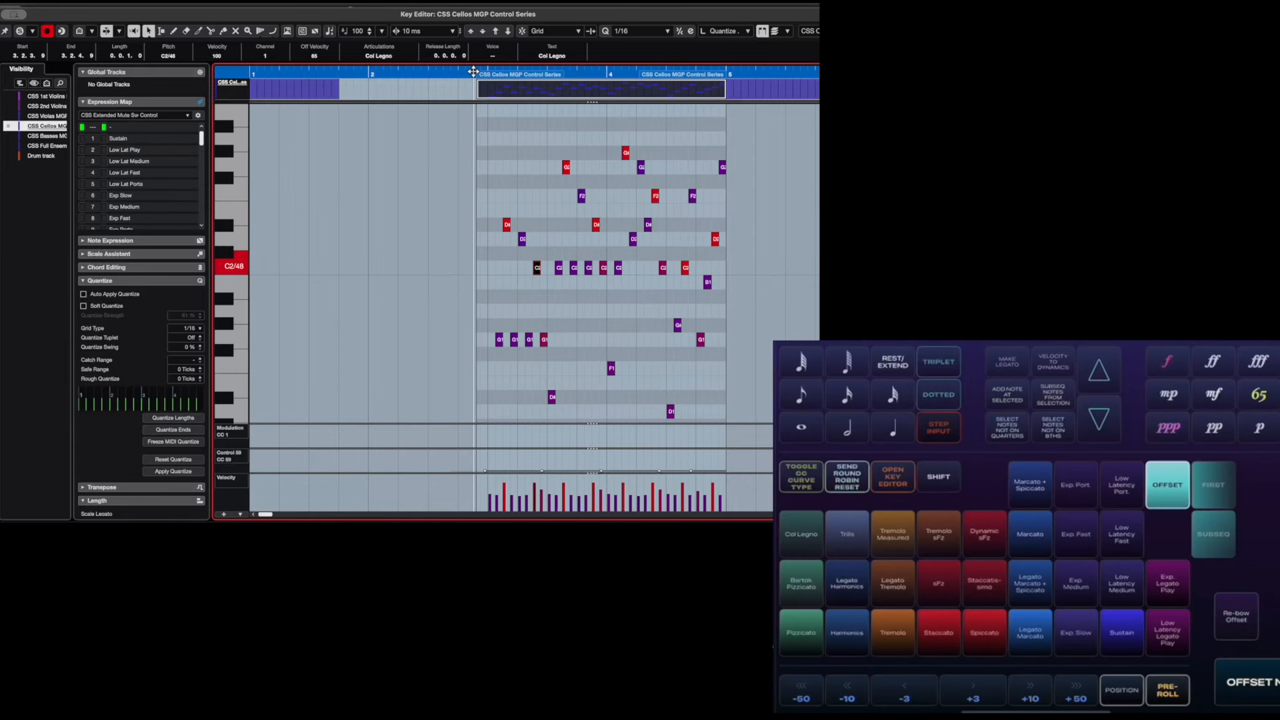
key("space")
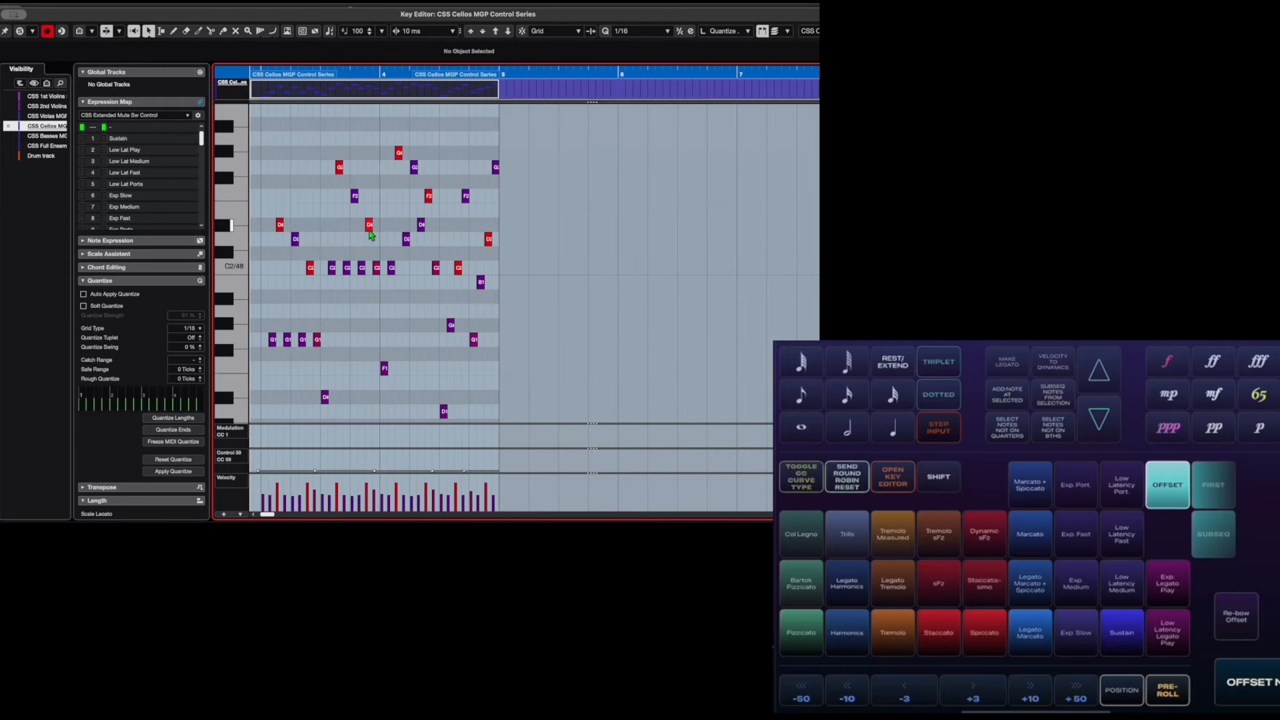
Select all the notes and play the mixed-articulation passage back from its start.
key("super+a")
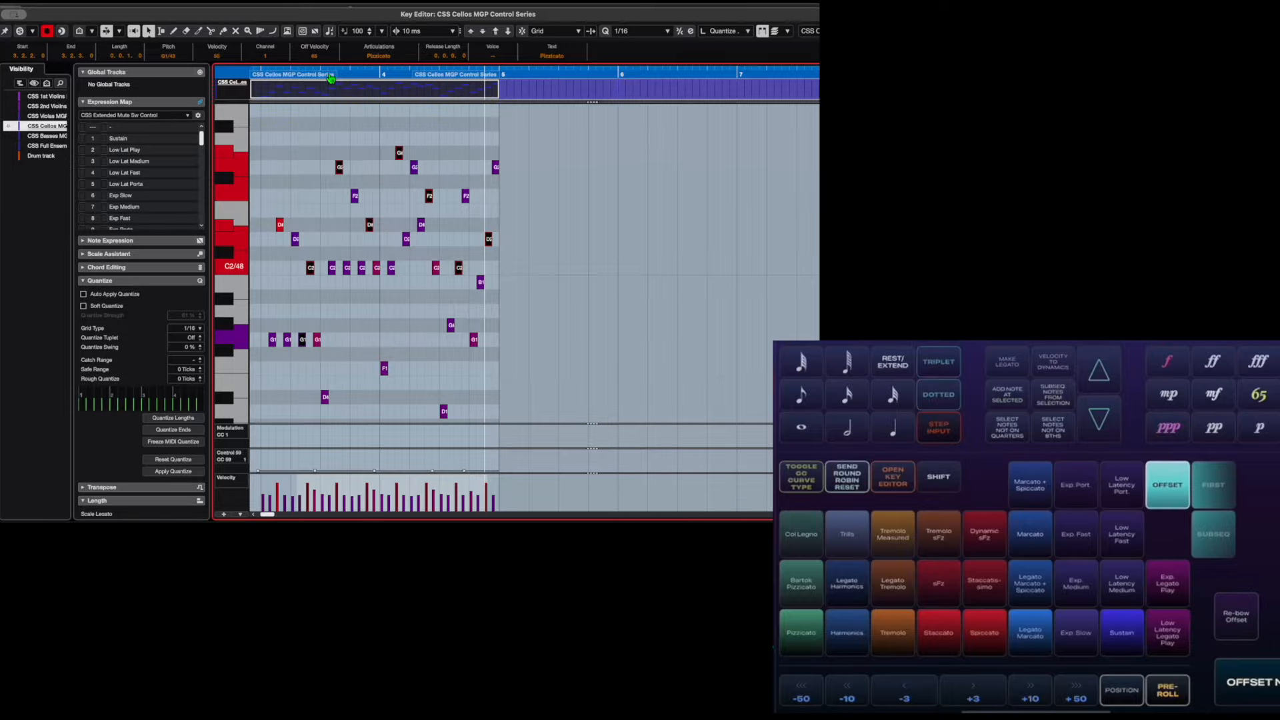
left_click_drag(251, 77, 269, 72)
key("space")
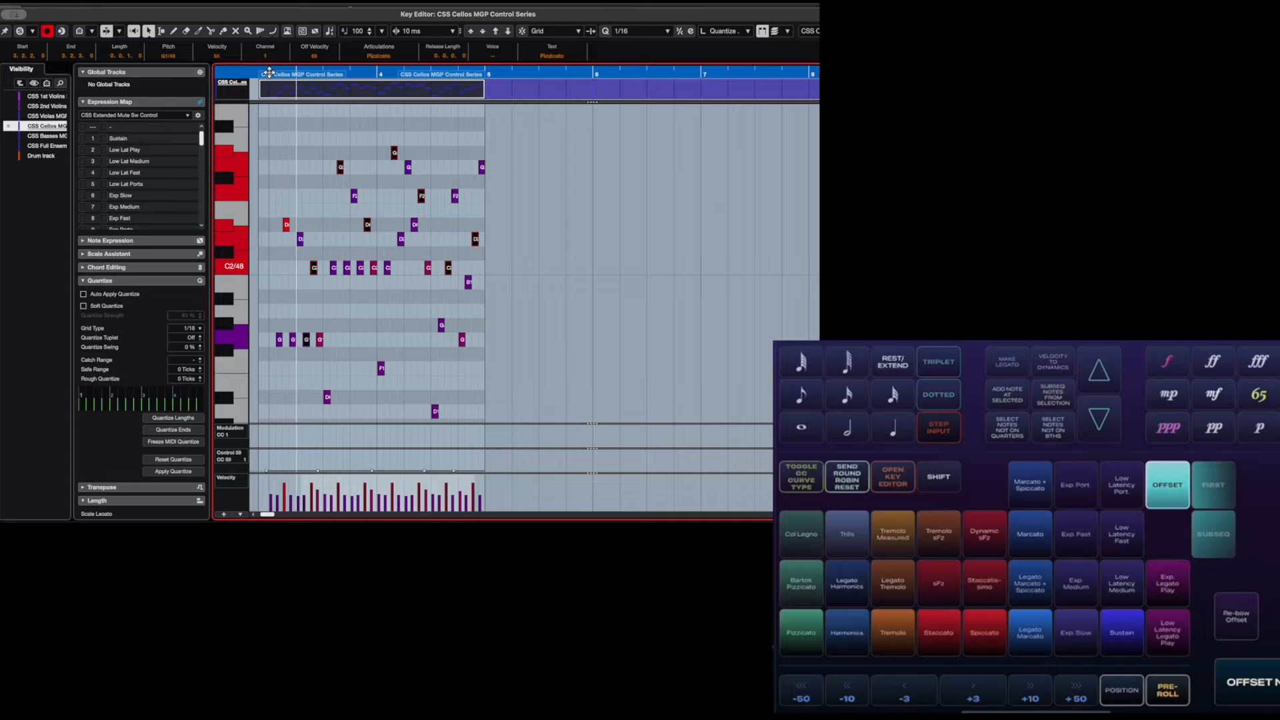
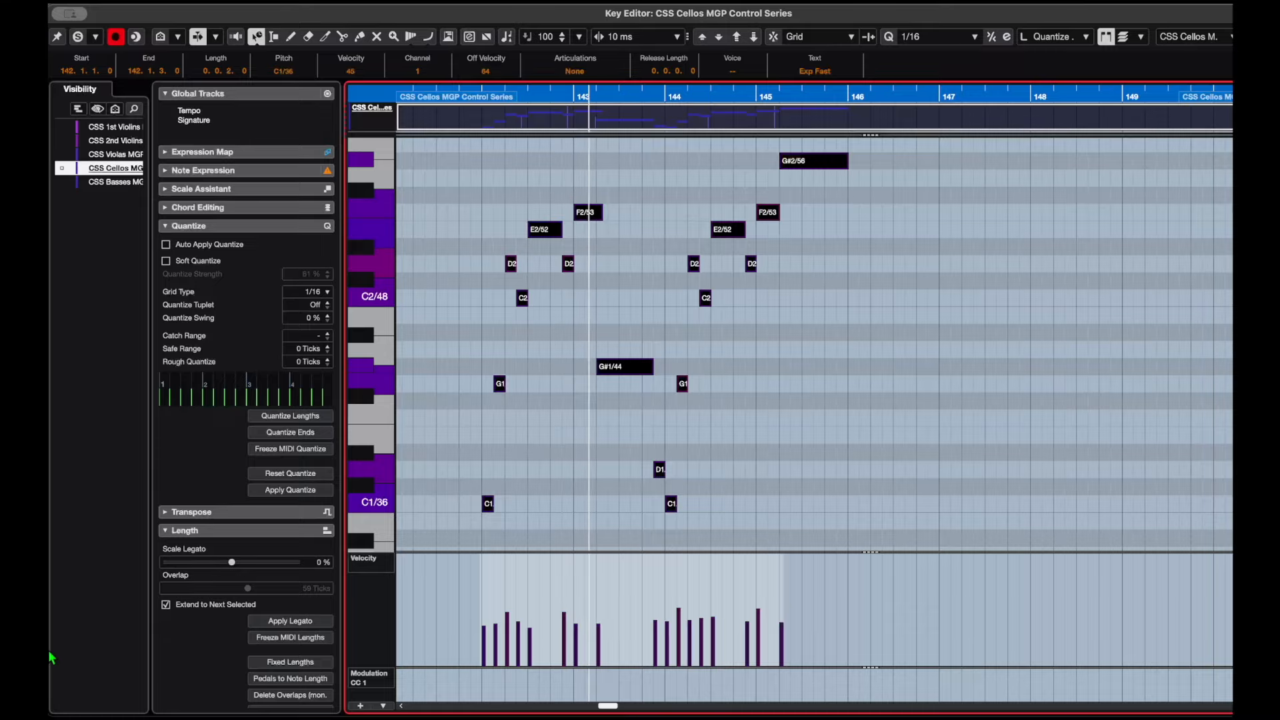
Assign the Exp Fast articulation to all notes in the phrase starting at bar 142 and offset them earlier.
key("space")
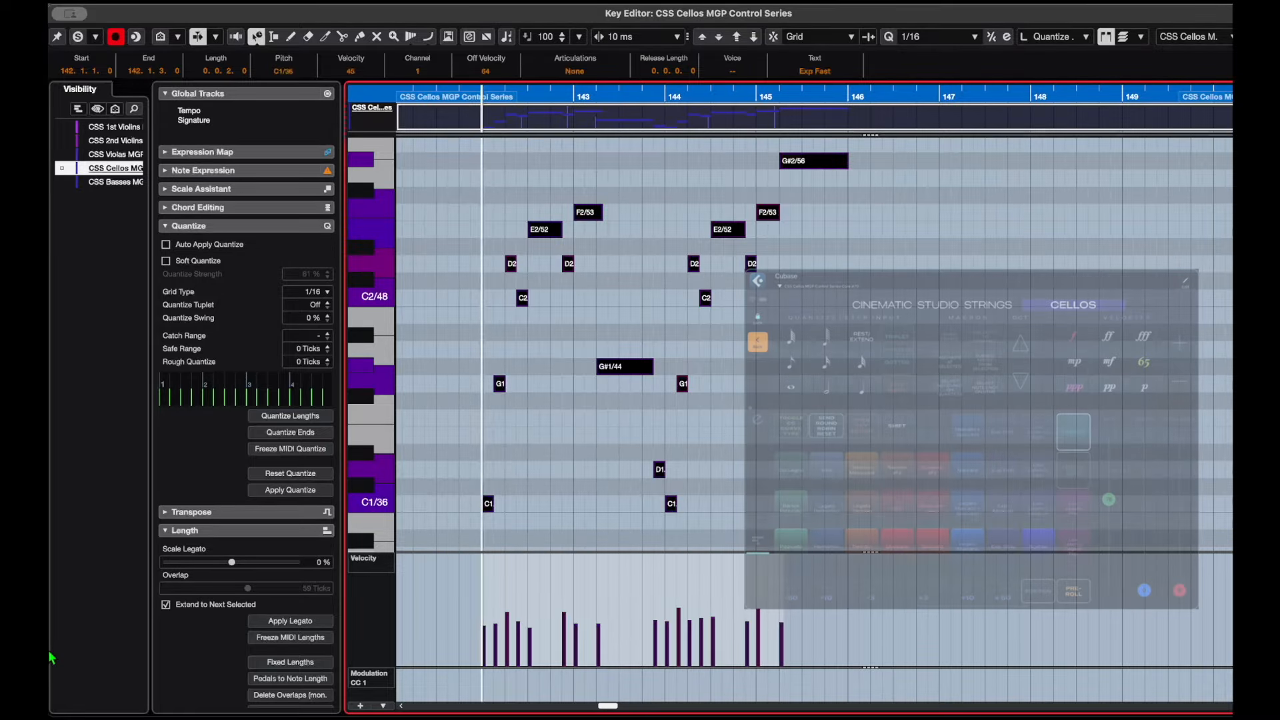
left_click(553, 71)
key("Return")
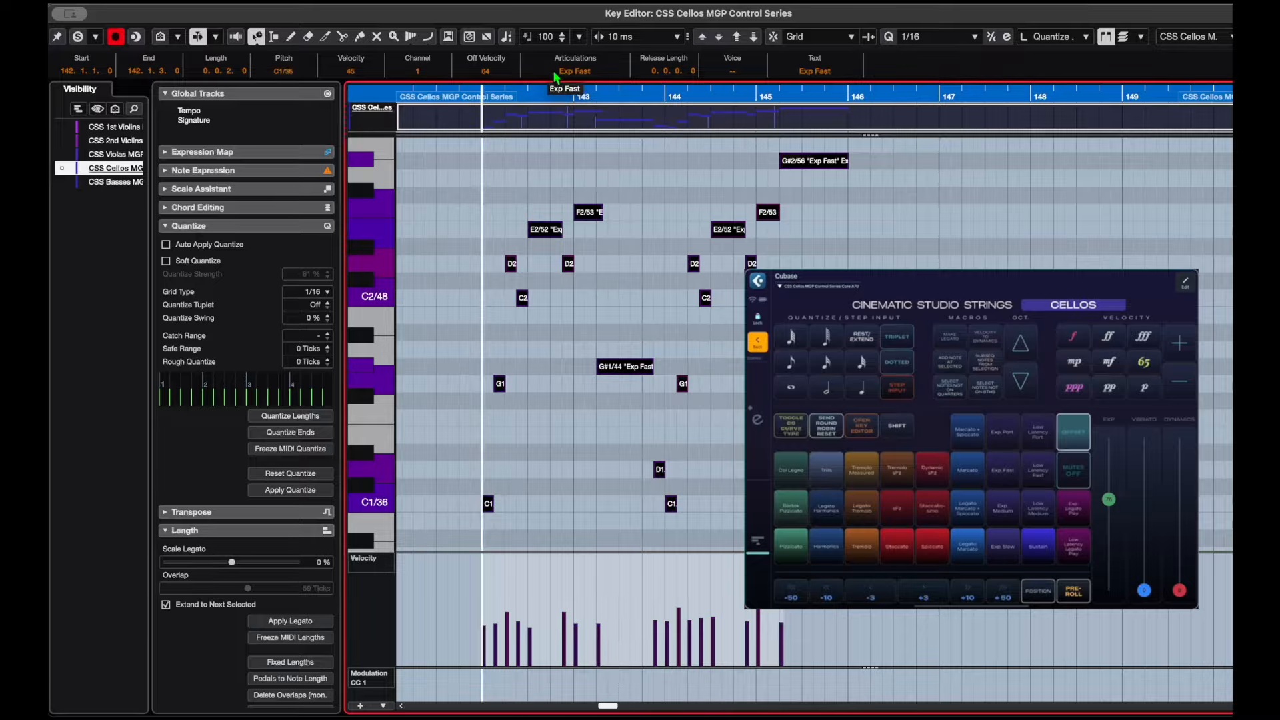
left_click(553, 71)
key("Return")
left_click(554, 71)
key("Return")
left_click(553, 70)
key("Return")
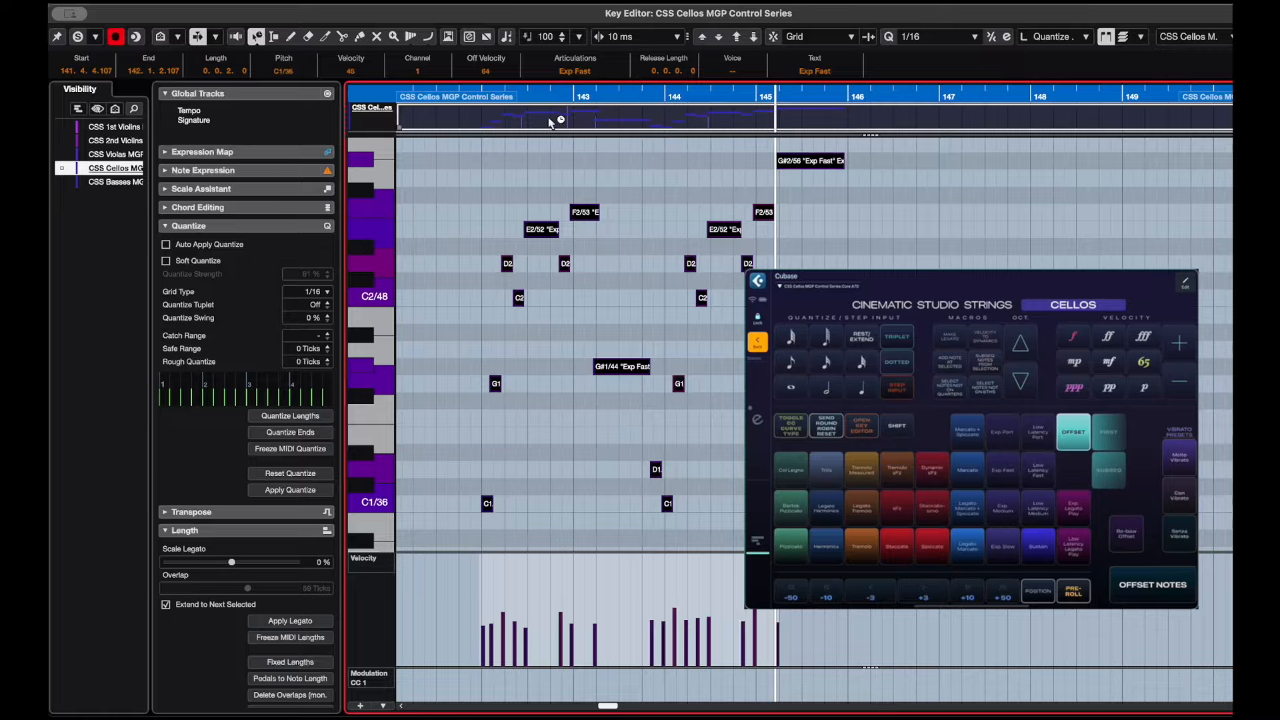
Play back the offset Exp Fast phrase from the start of bar 142.
left_click_drag(534, 95, 472, 110)
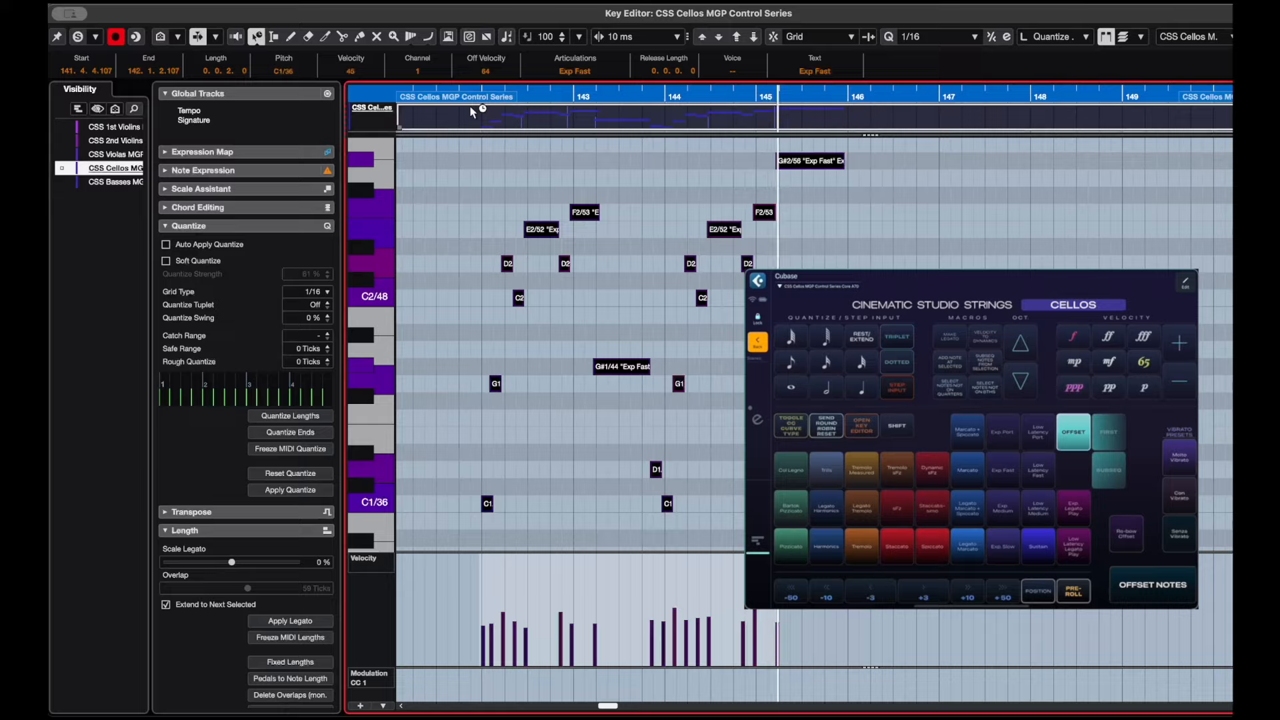
key("space")
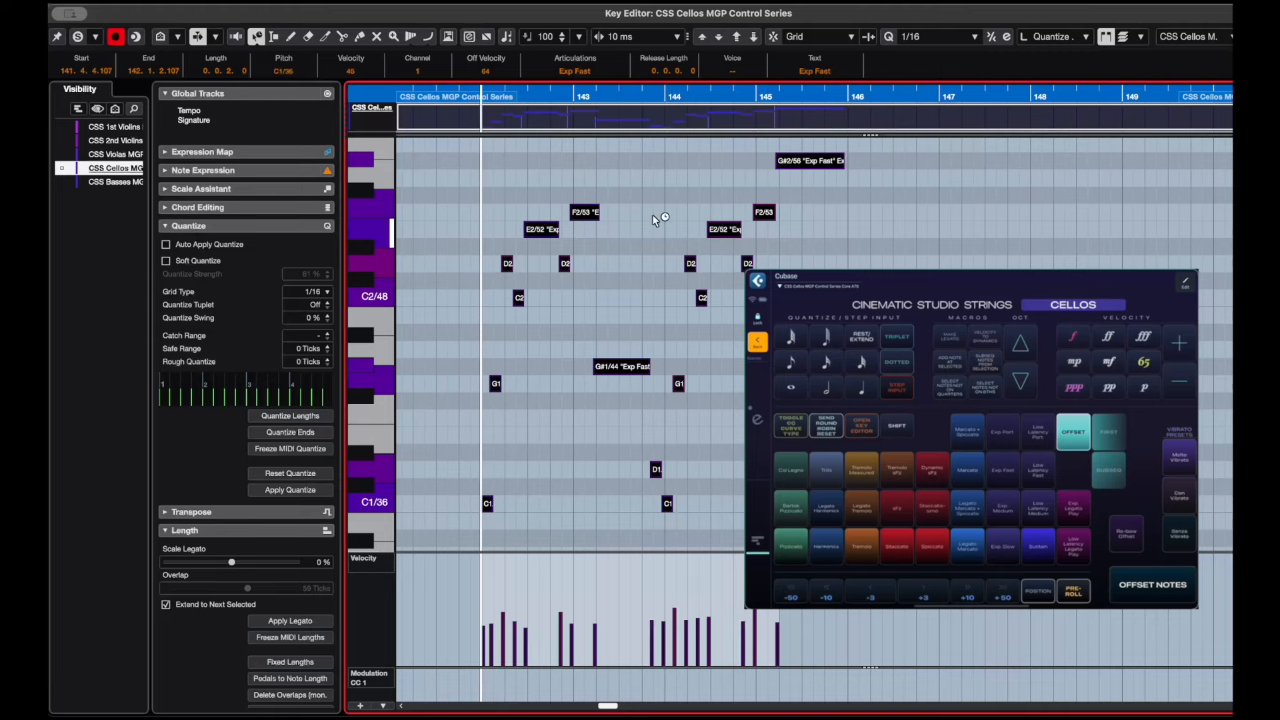
Change the F2 note at bar 143 and the G#2 note at bar 145 to Exp Porta and offset them.
scroll(591, 193, "down", 1)
left_click(604, 199)
left_click(591, 204)
left_click(805, 157, "shift")
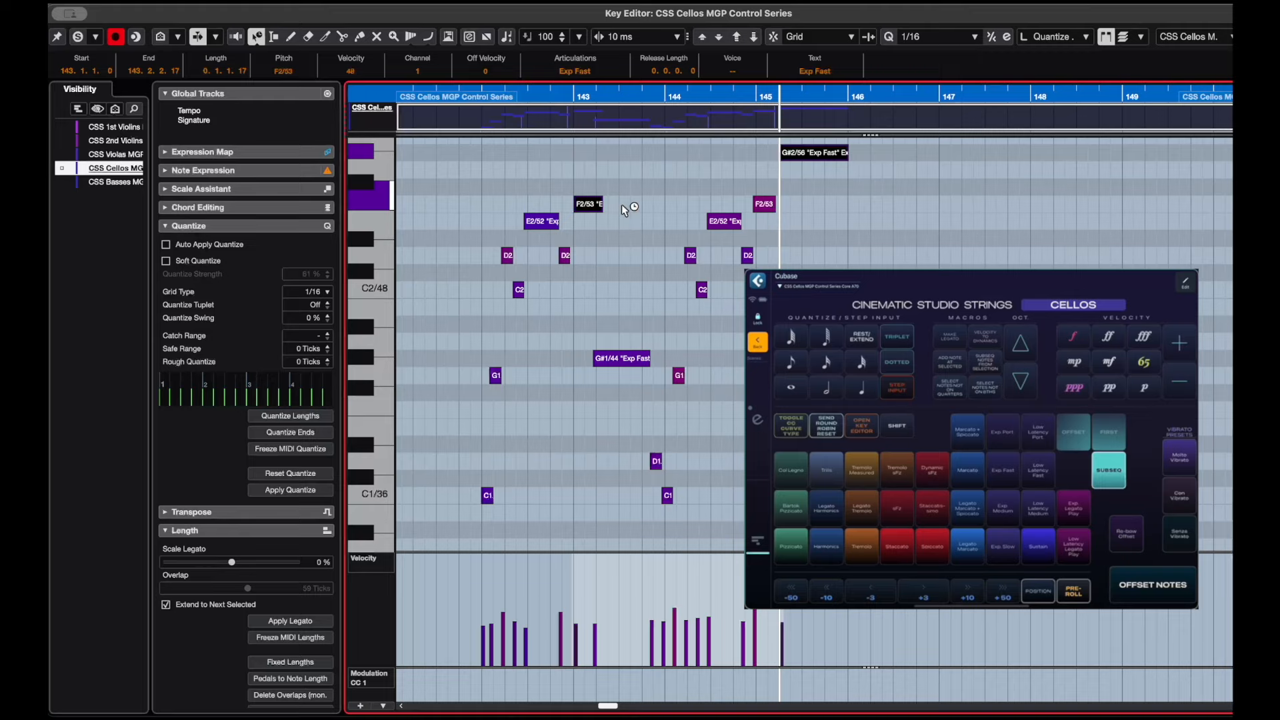
left_click(555, 71)
type("Exp Porta")
key("Return")
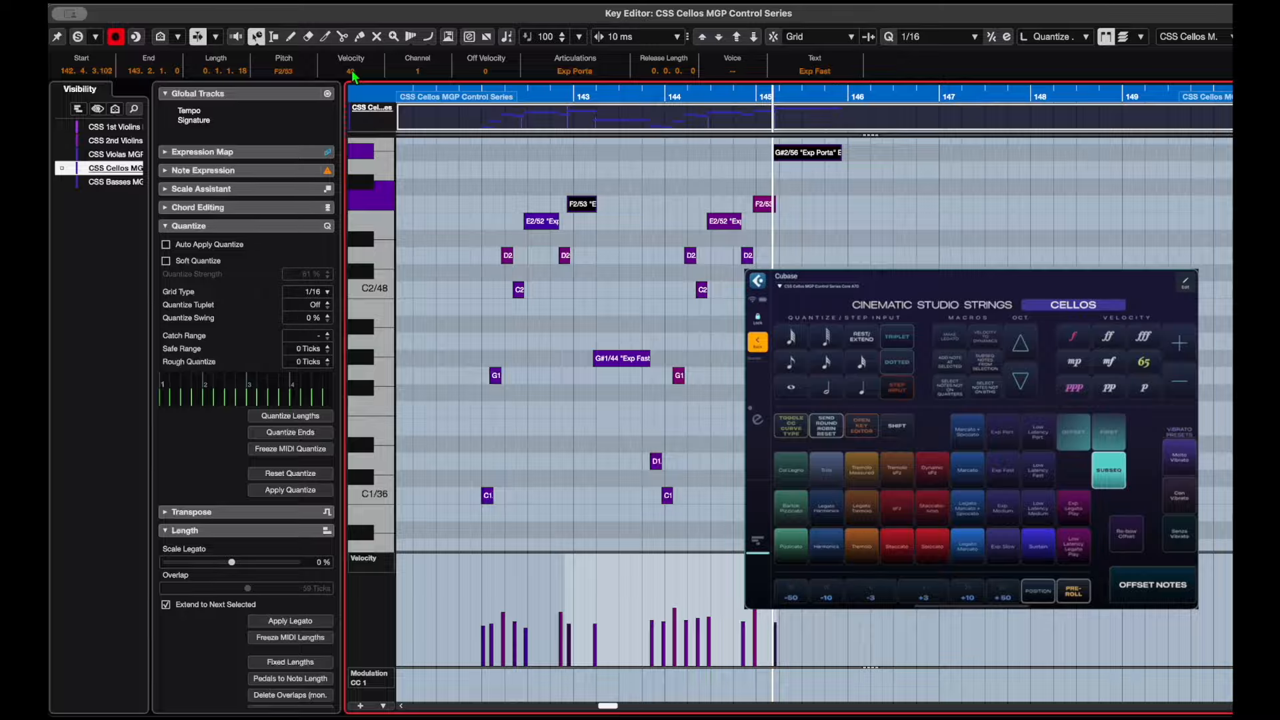
Set the velocity of both Exp Porta notes to 2, reapply their offset, and play the phrase back.
left_click_drag(669, 560, 657, 590)
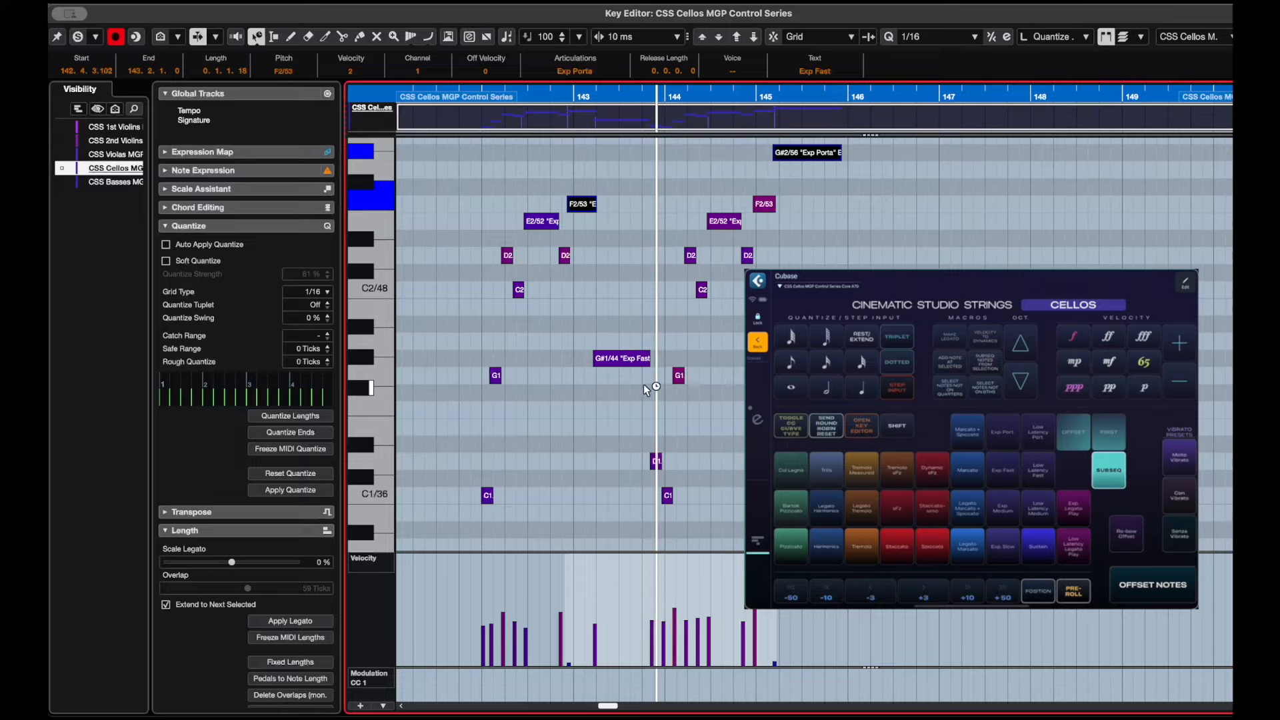
left_click(538, 98)
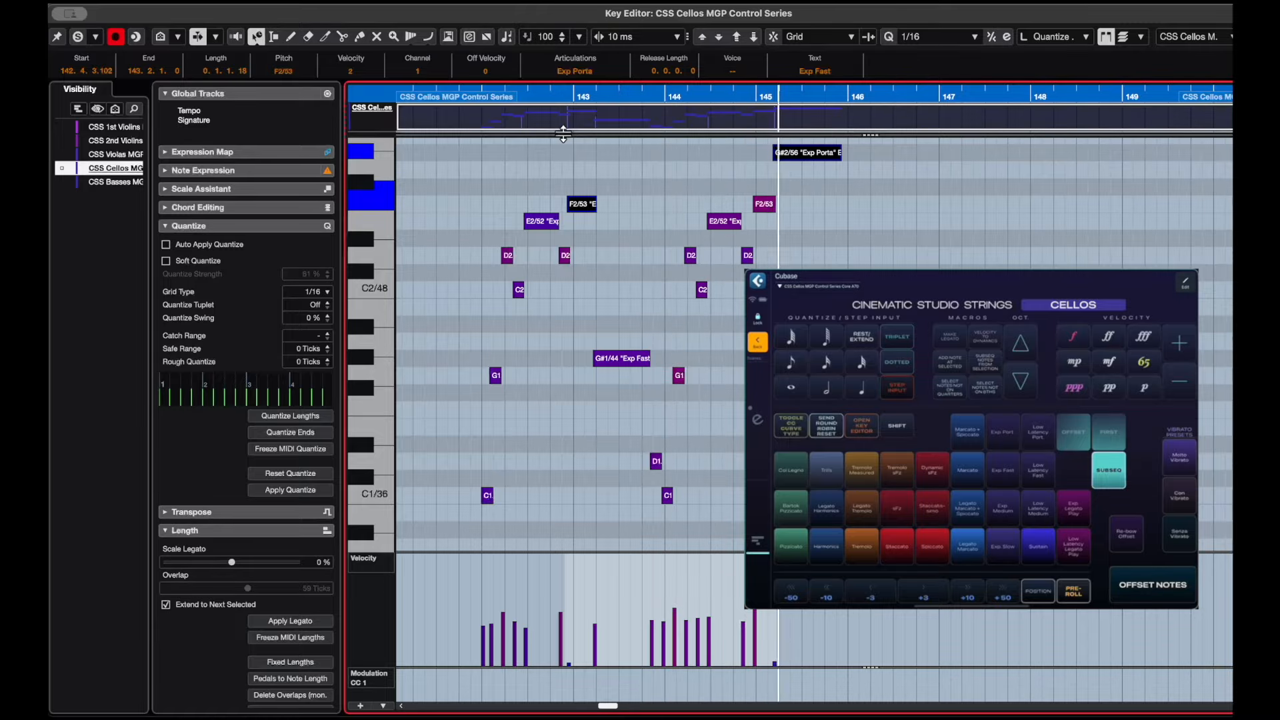
key("space")
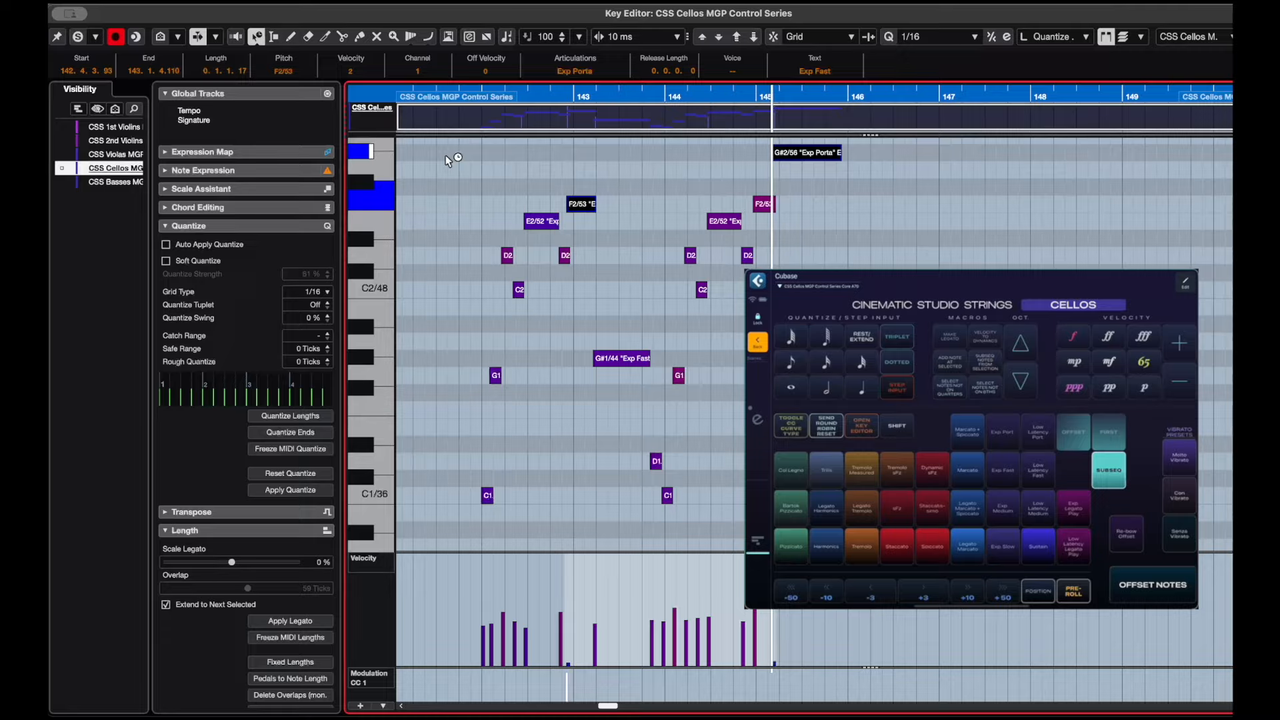
left_click(519, 99)
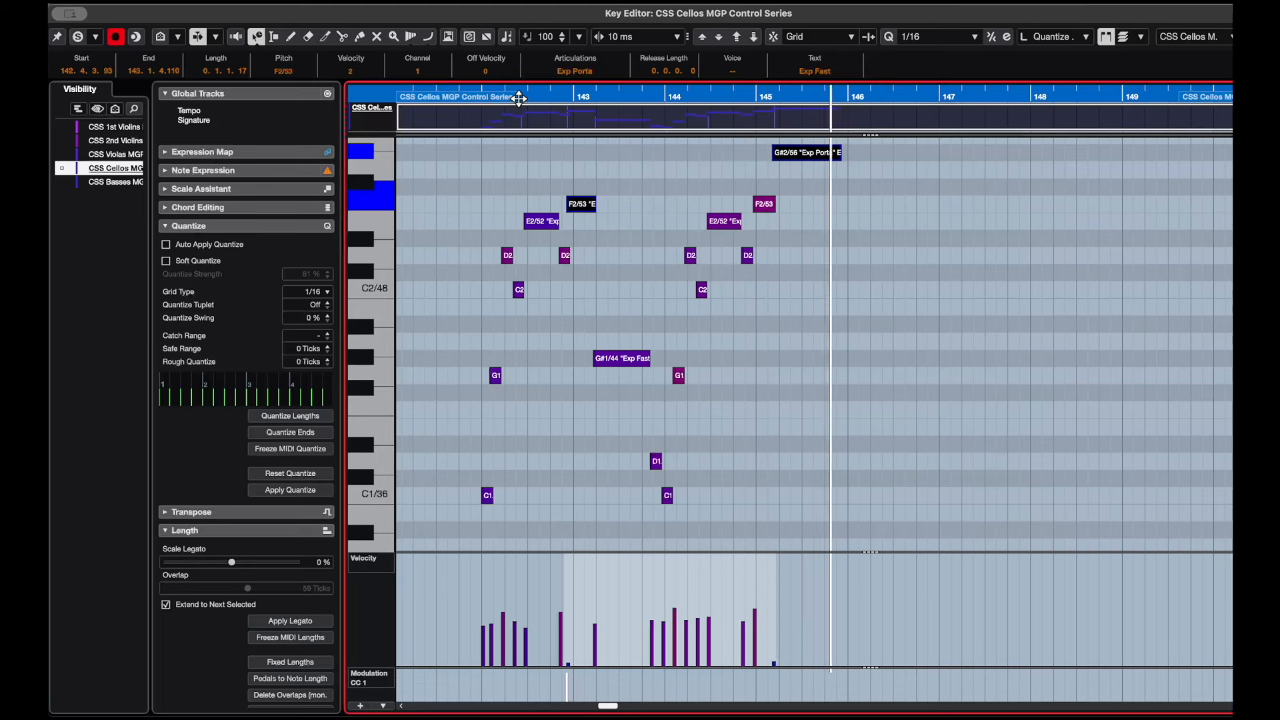
key("space")
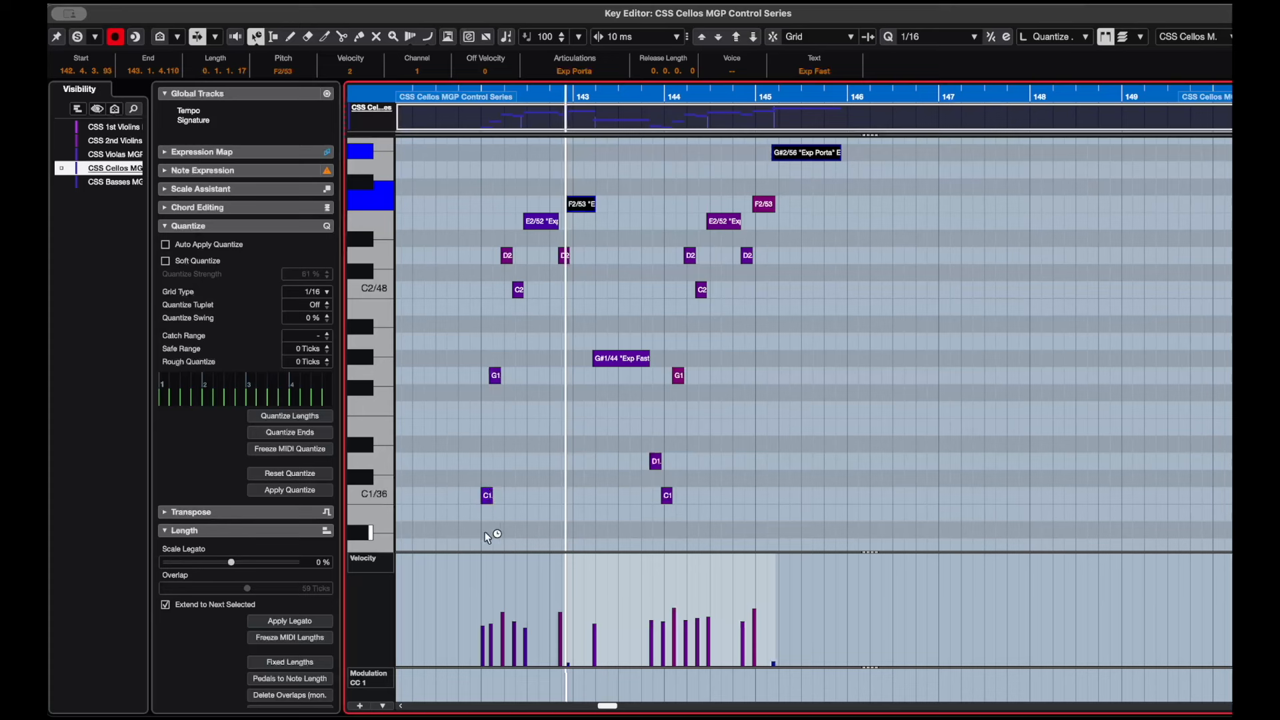
Switch the velocity controller lane to CC 1 (Modulation) and move the playhead back before the phrase at bar 142.
left_click(377, 565)
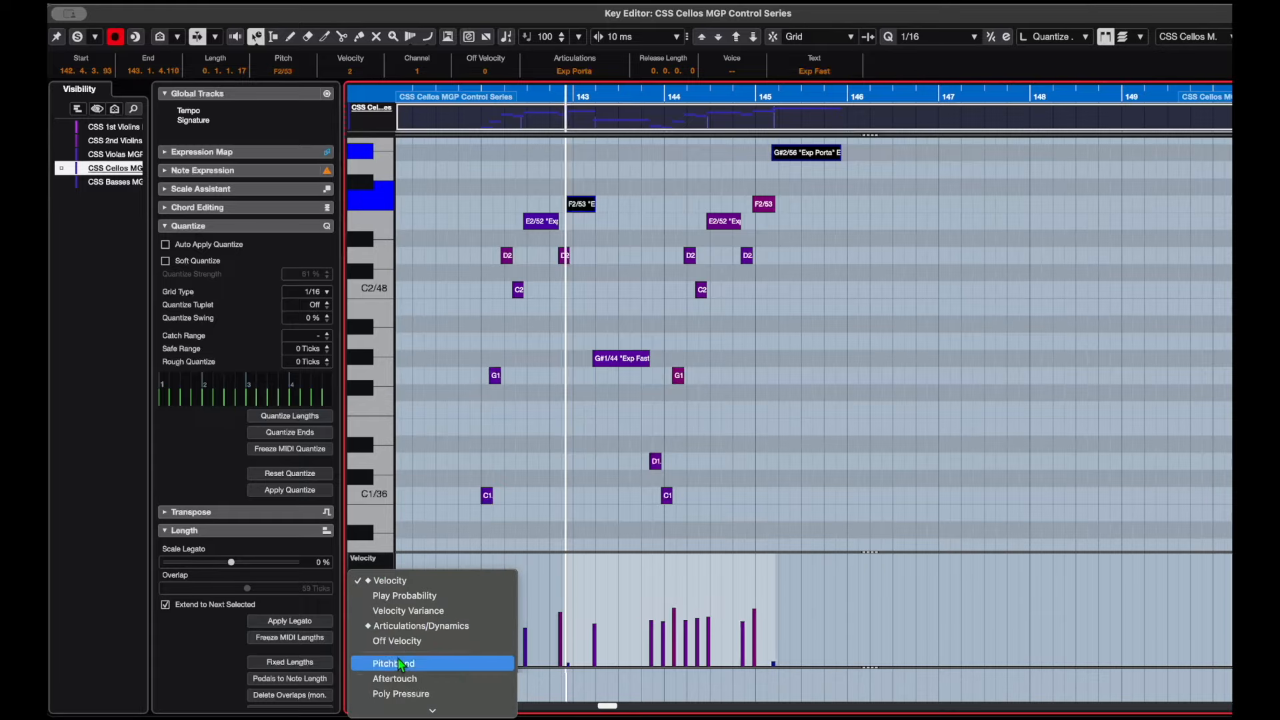
mouse_move(402, 714)
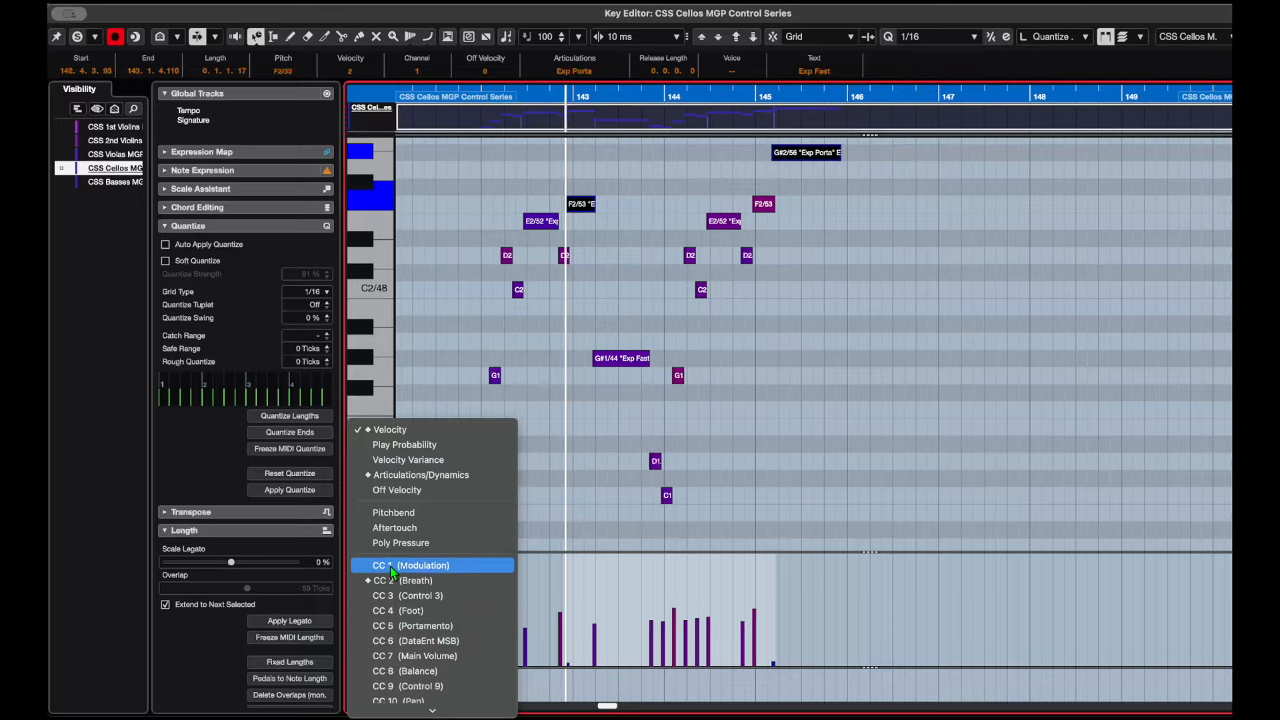
left_click(395, 567)
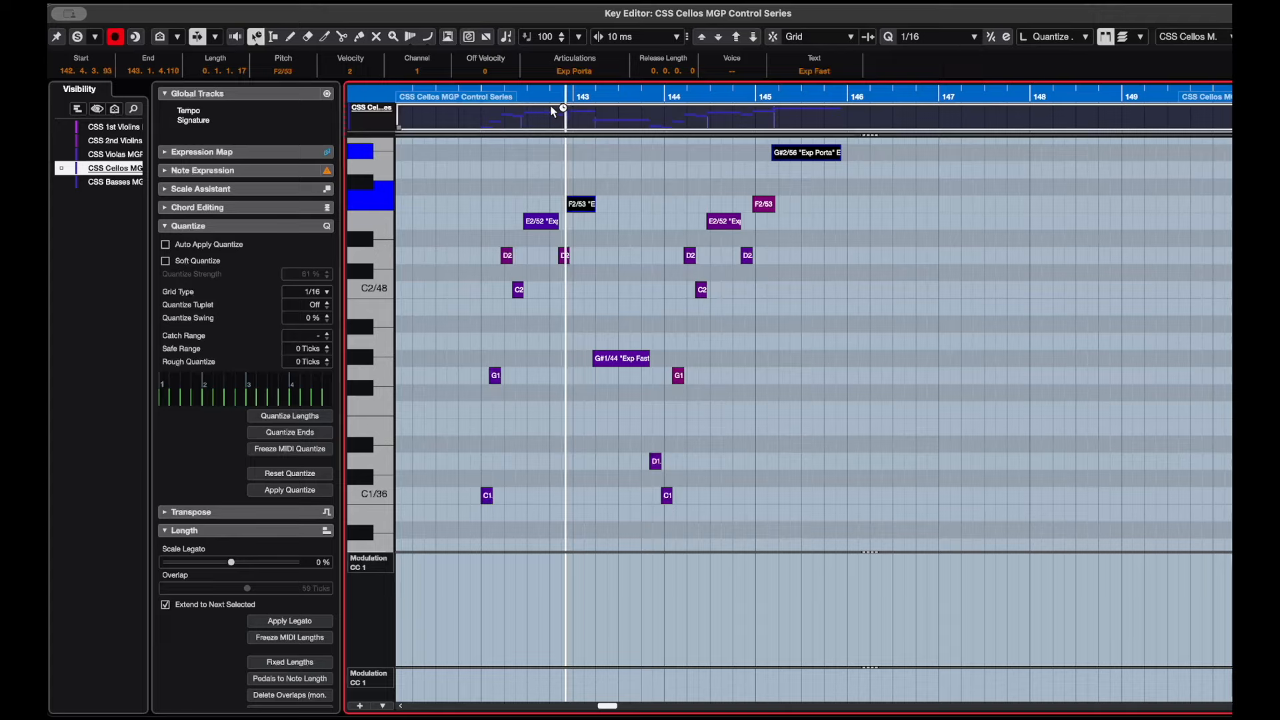
left_click_drag(538, 95, 461, 118)
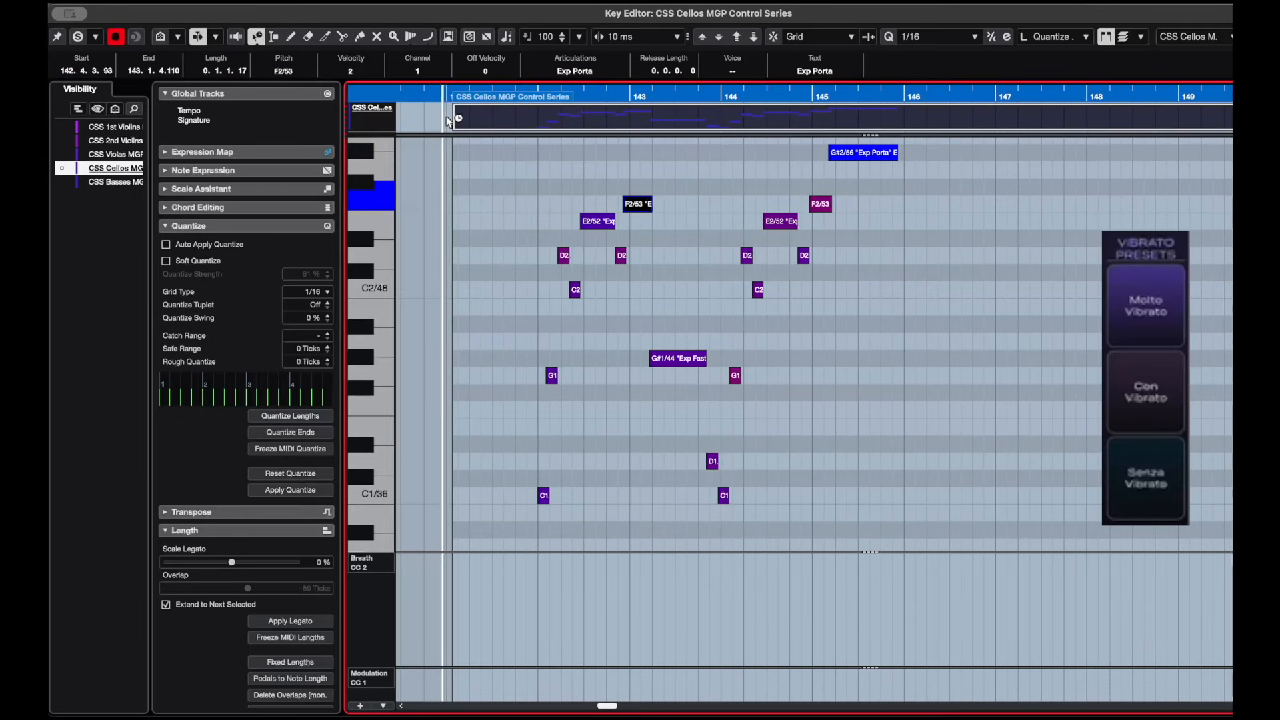
Record CC 2 (Breath) vibrato changes over the phrase in bars 142 to 145, switching between Senza, Con and Molto Vibrato.
key("space")
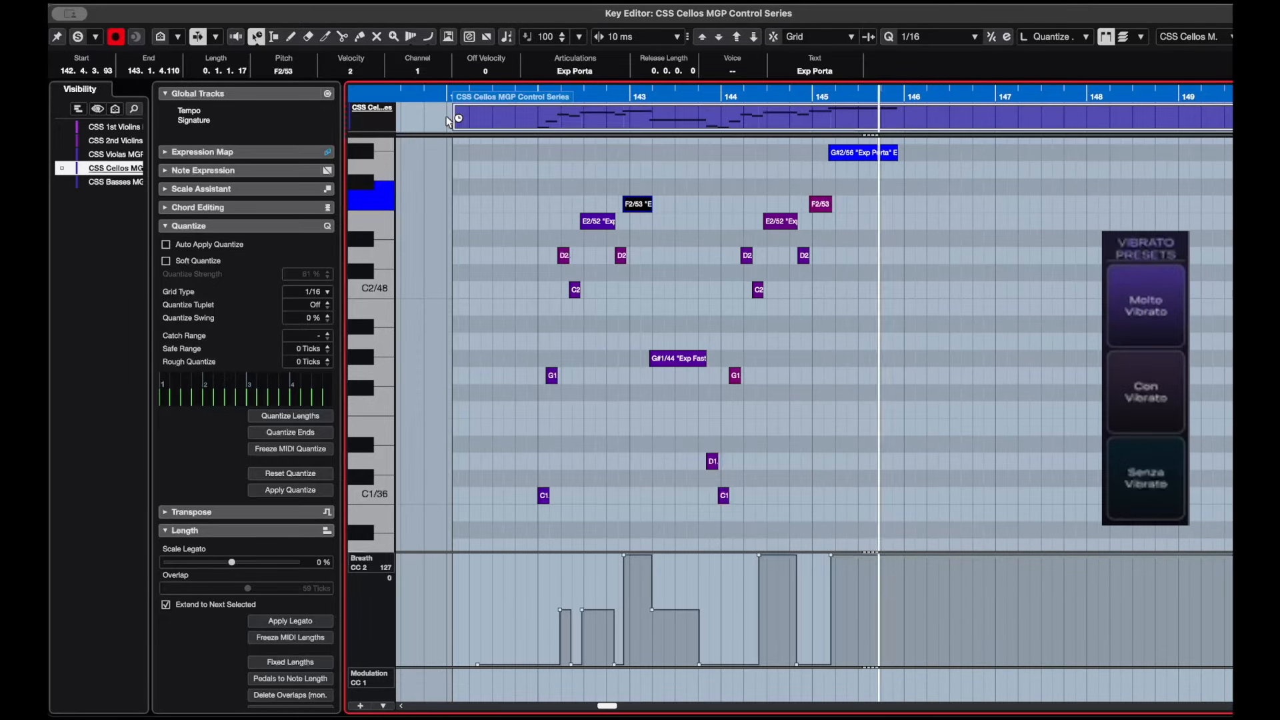
key("space")
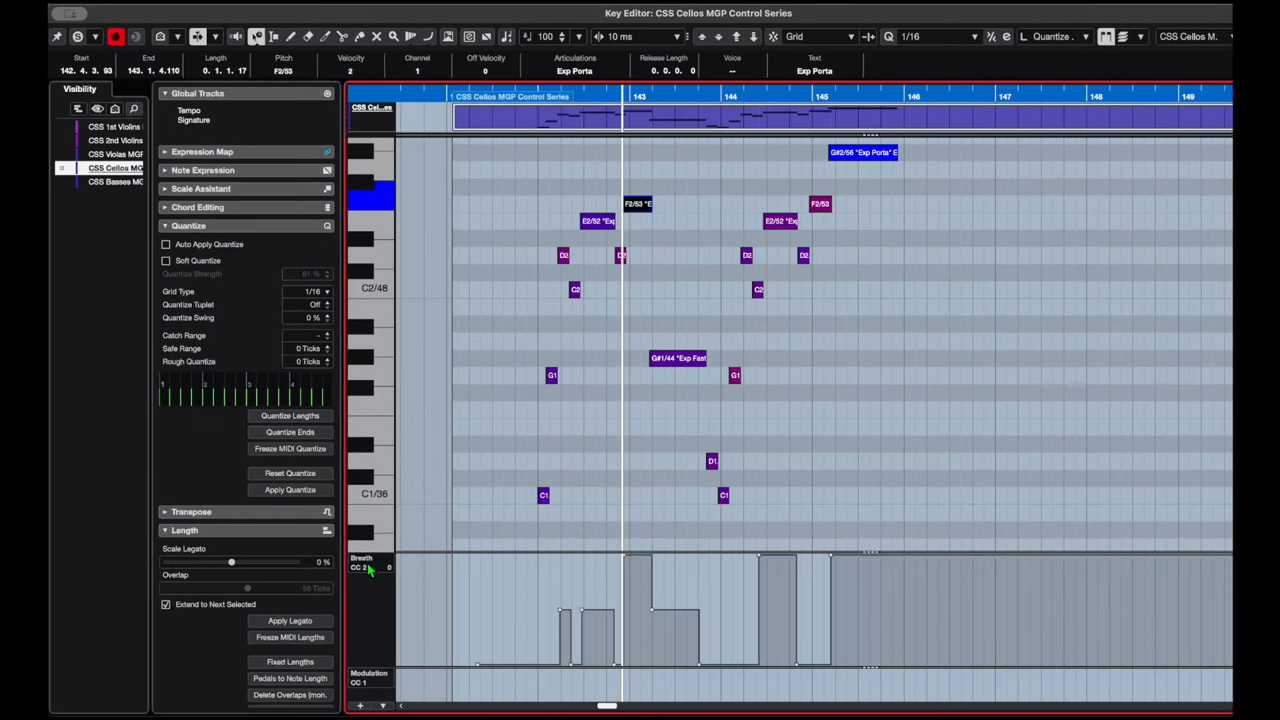
Switch the Breath controller lane to CC 1 (Modulation) and write a value of 115 from the first C1 note at bar 142.
left_click(367, 567)
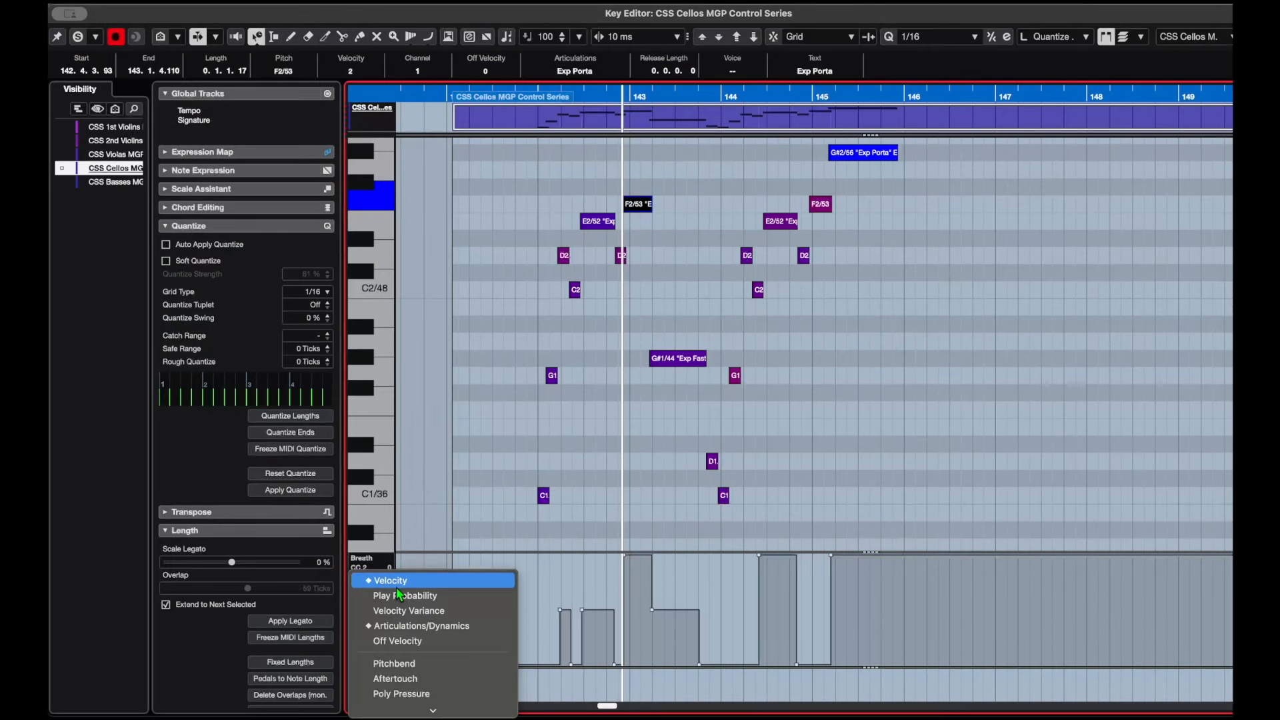
scroll(450, 690, "down", 3)
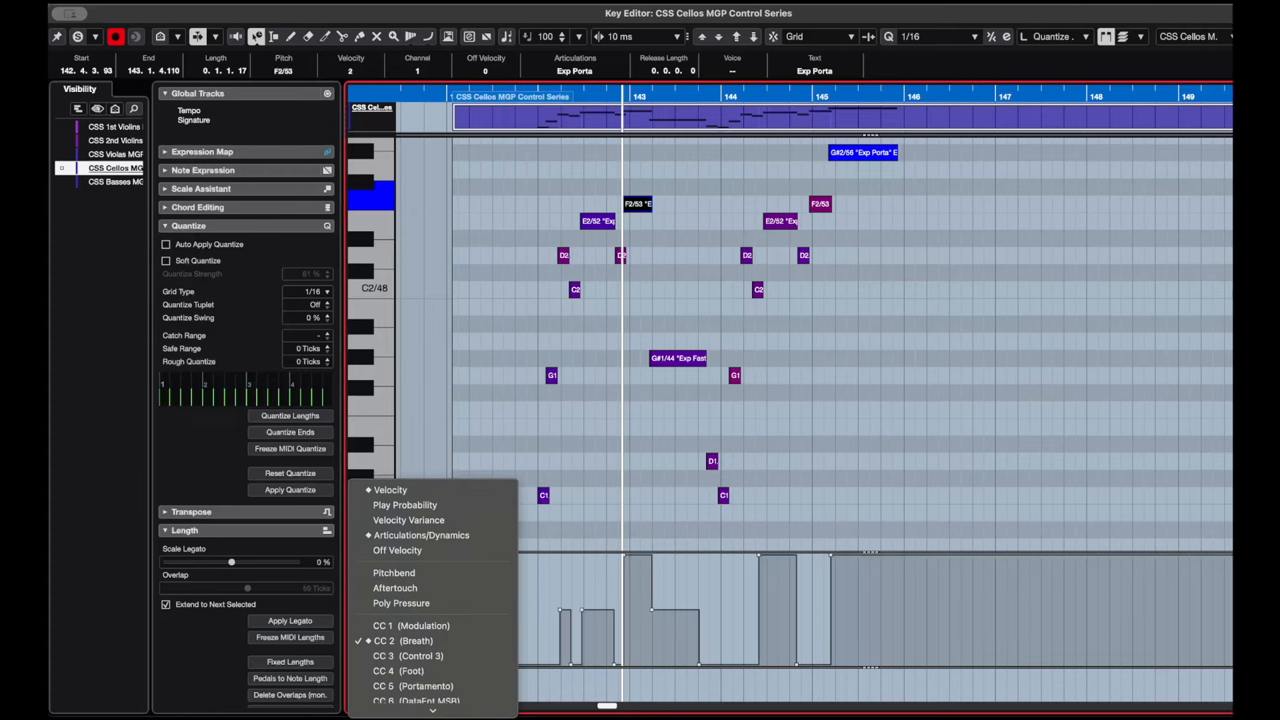
left_click(446, 584)
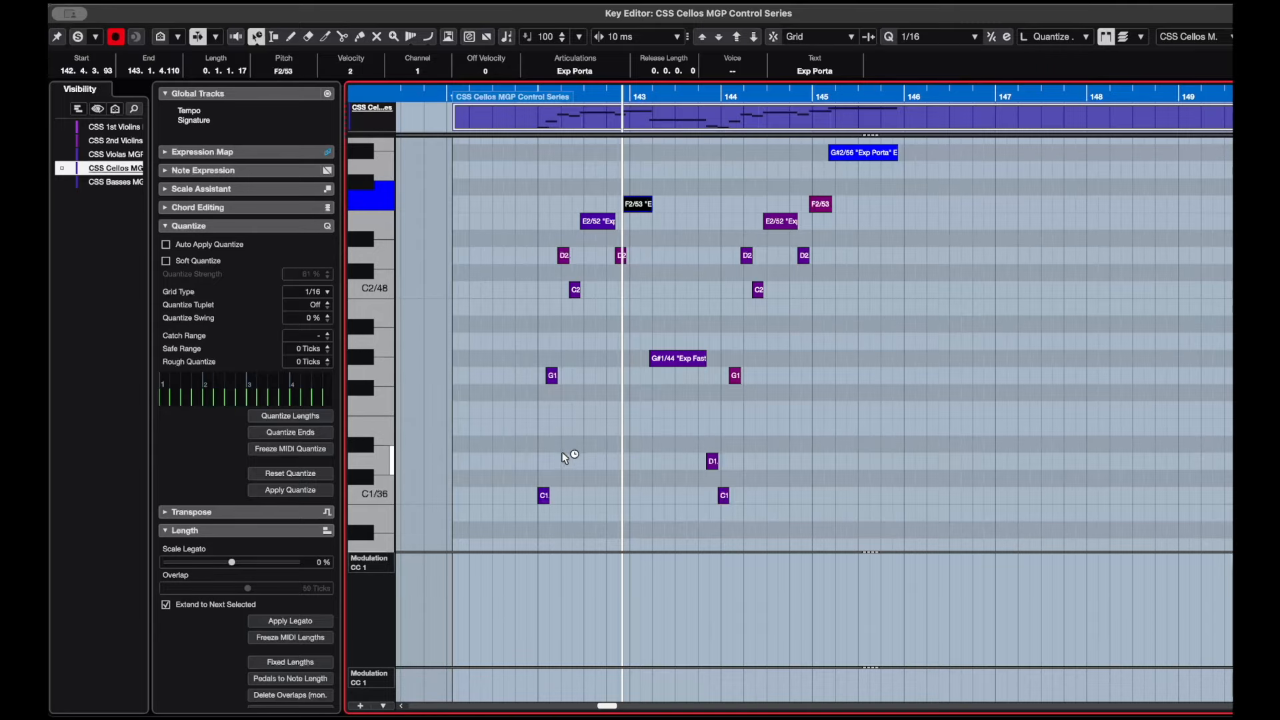
left_click(544, 495)
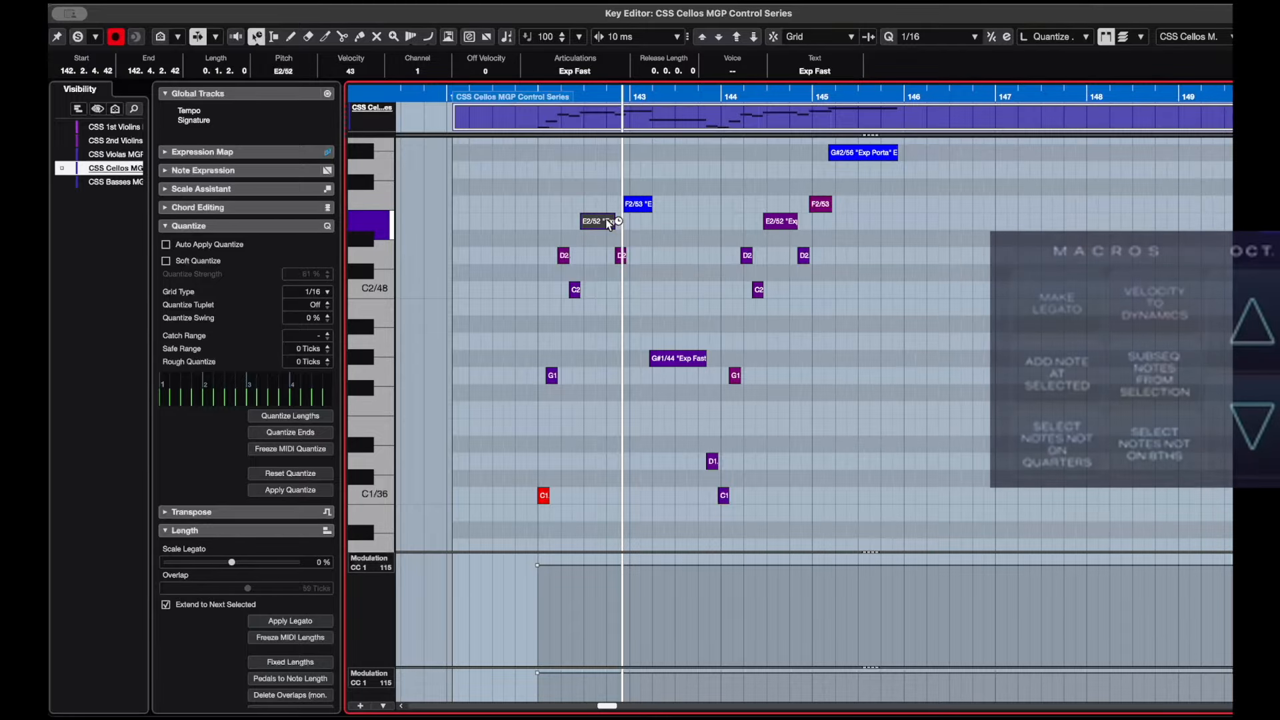
Try adding a copy of the E2 note in bar 142 and transposing it to G2.
key("Up")
key("Up")
key("Up")
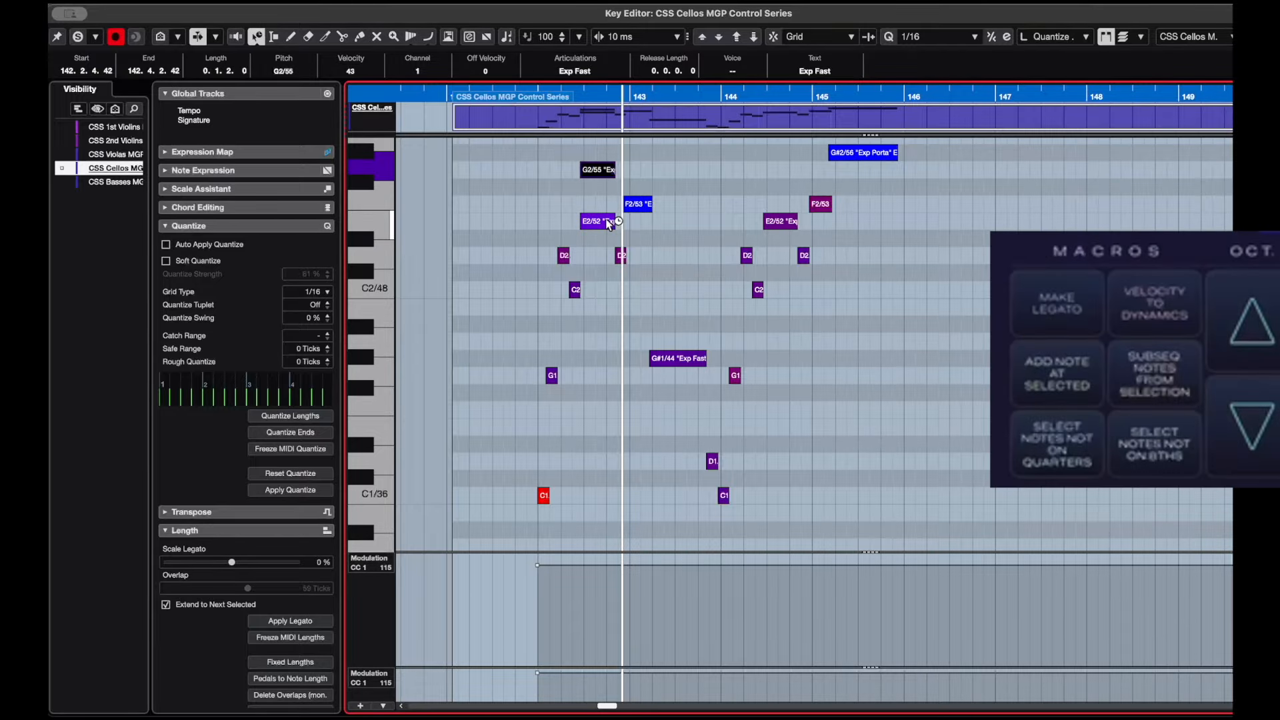
key("Down")
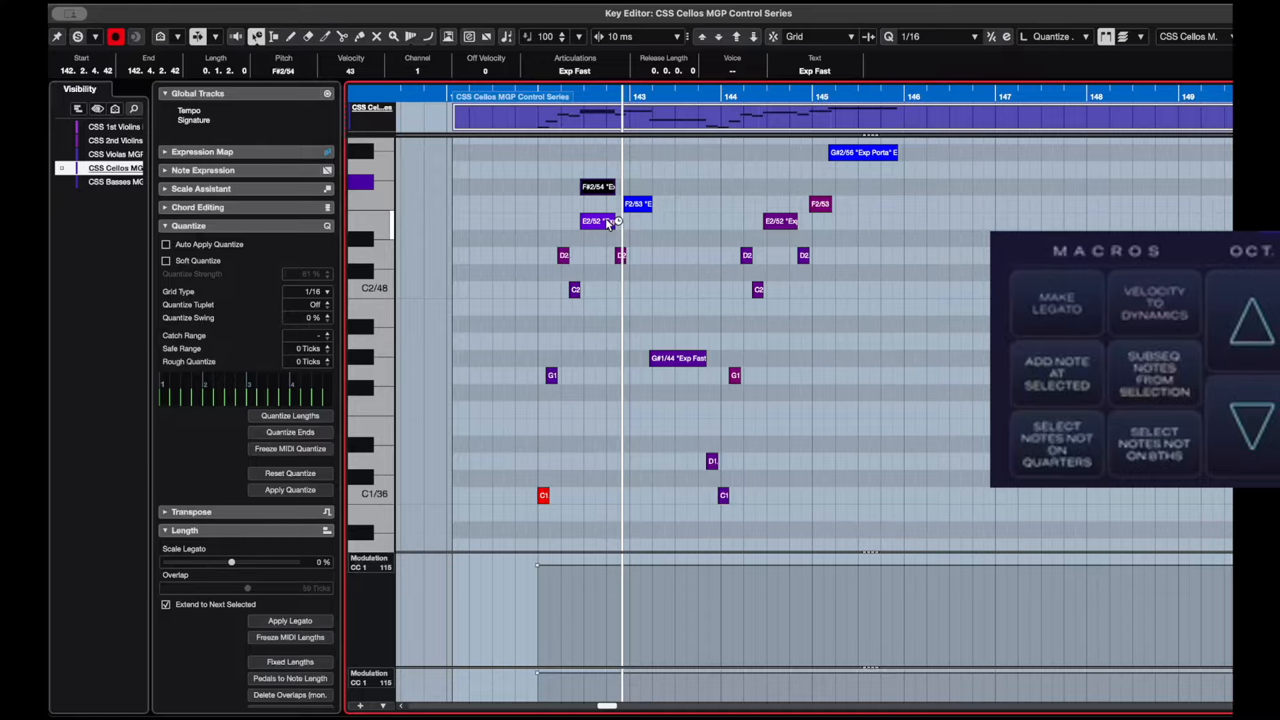
key("Up")
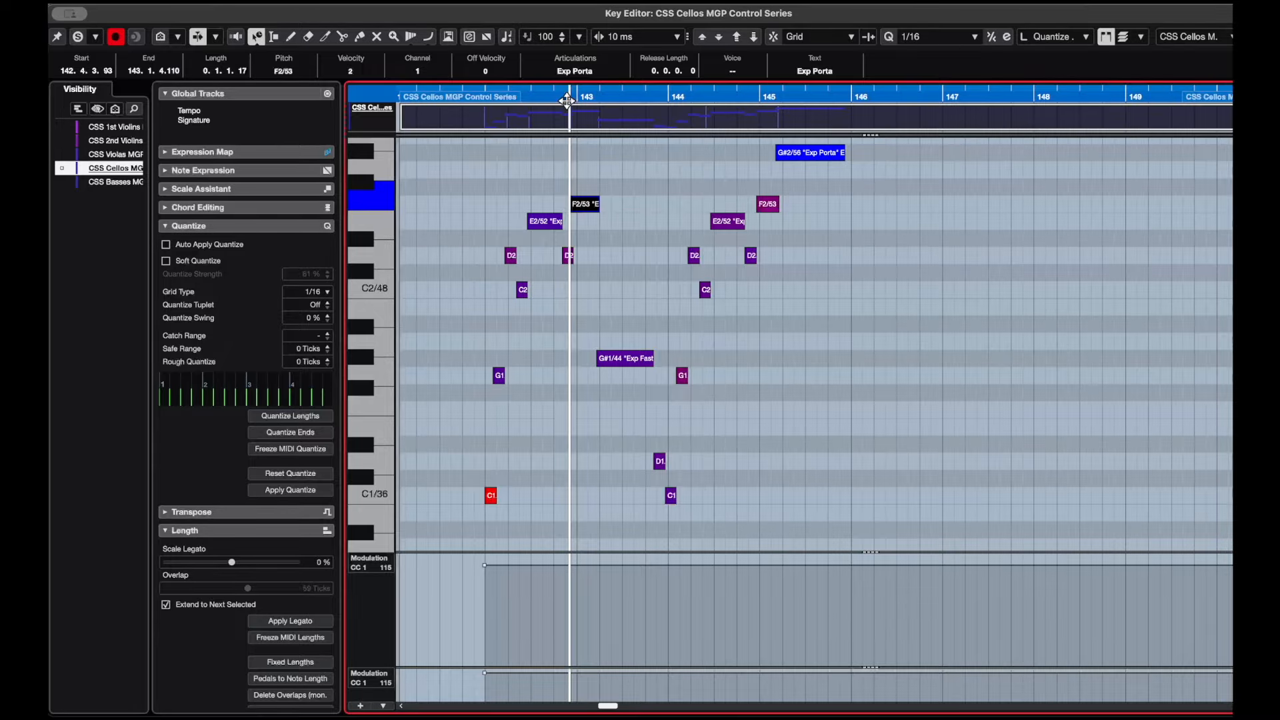
Play back the Exp Porta F2 note from slightly before bar 143 and return the playhead to just before that bar.
key("KP_Subtract")
key("KP_Subtract")
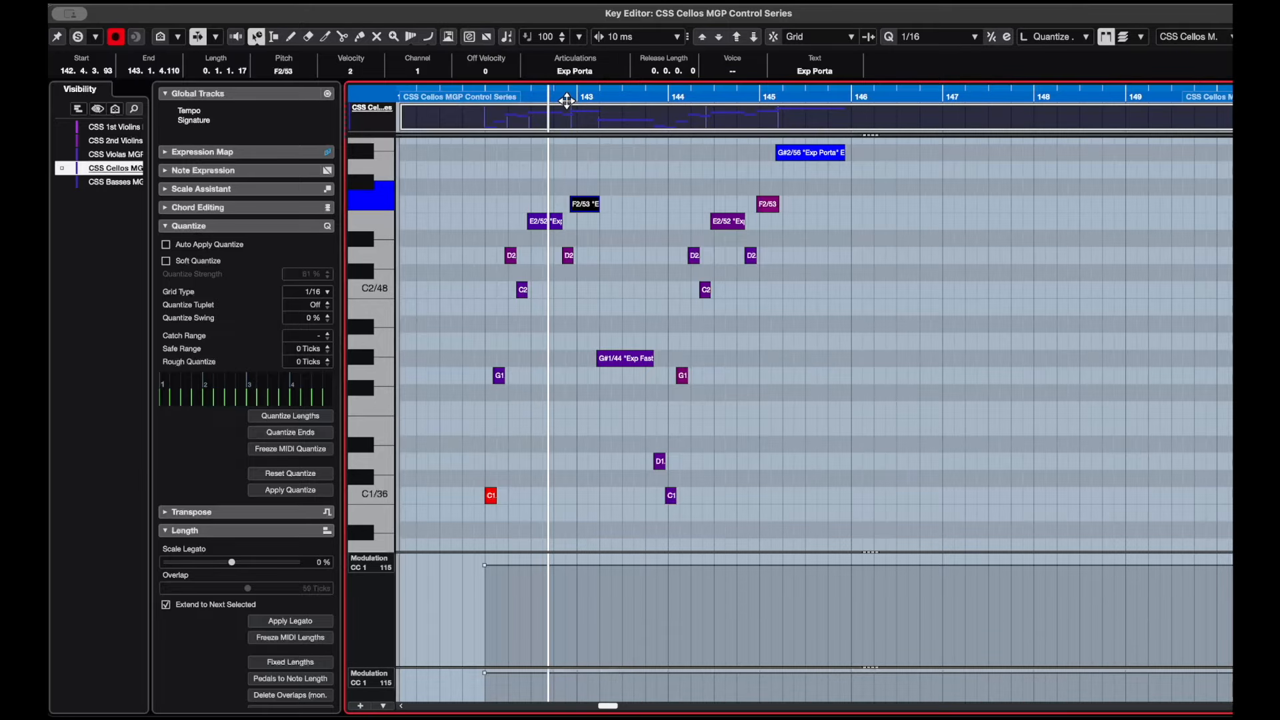
key("space")
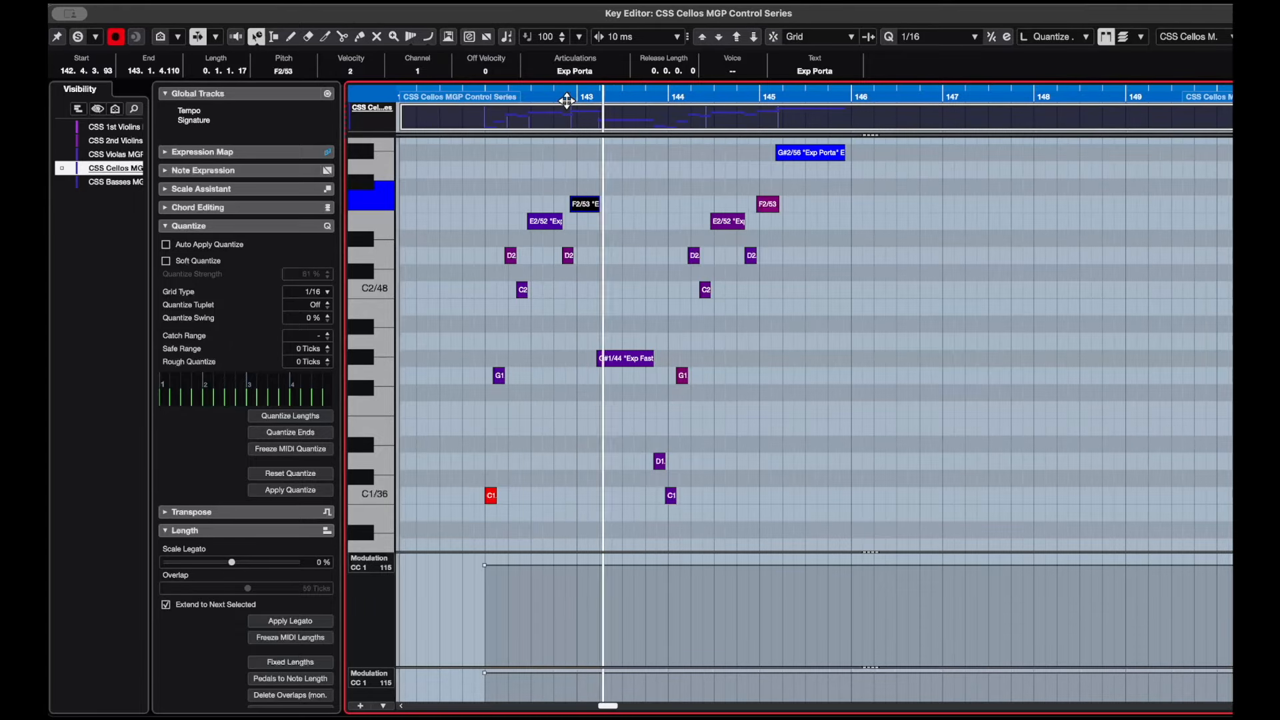
left_click(567, 100)
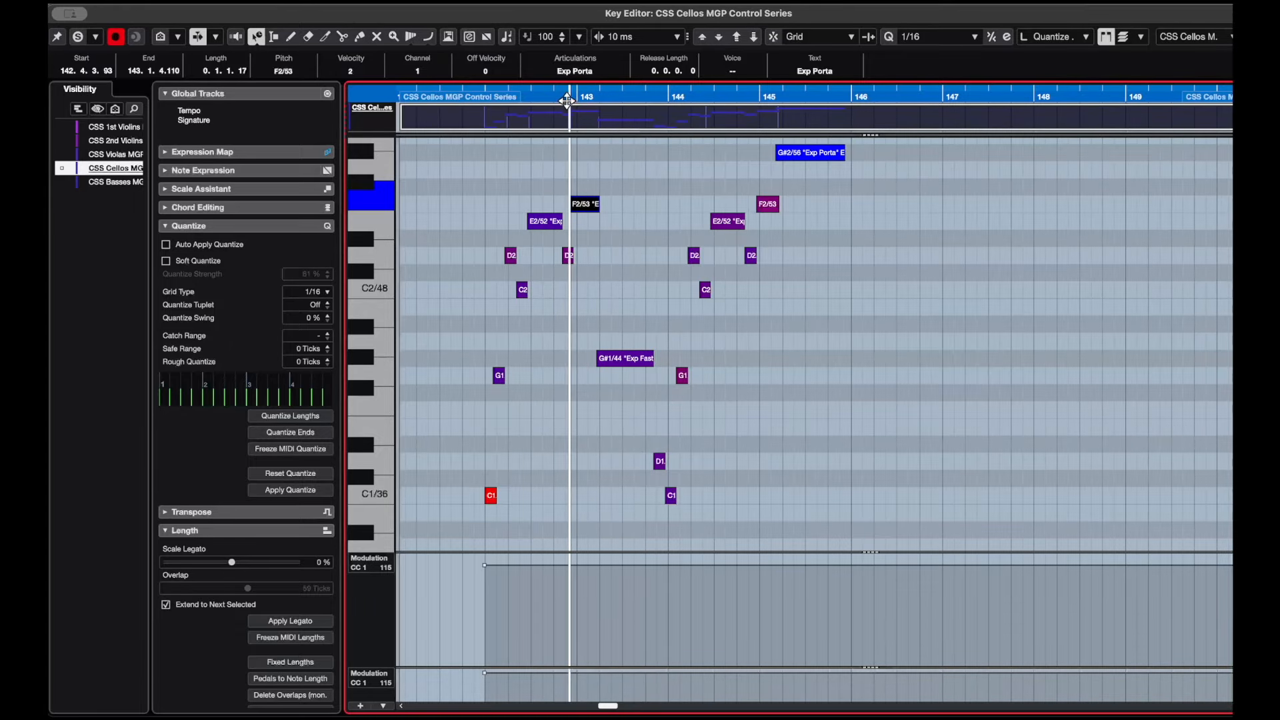